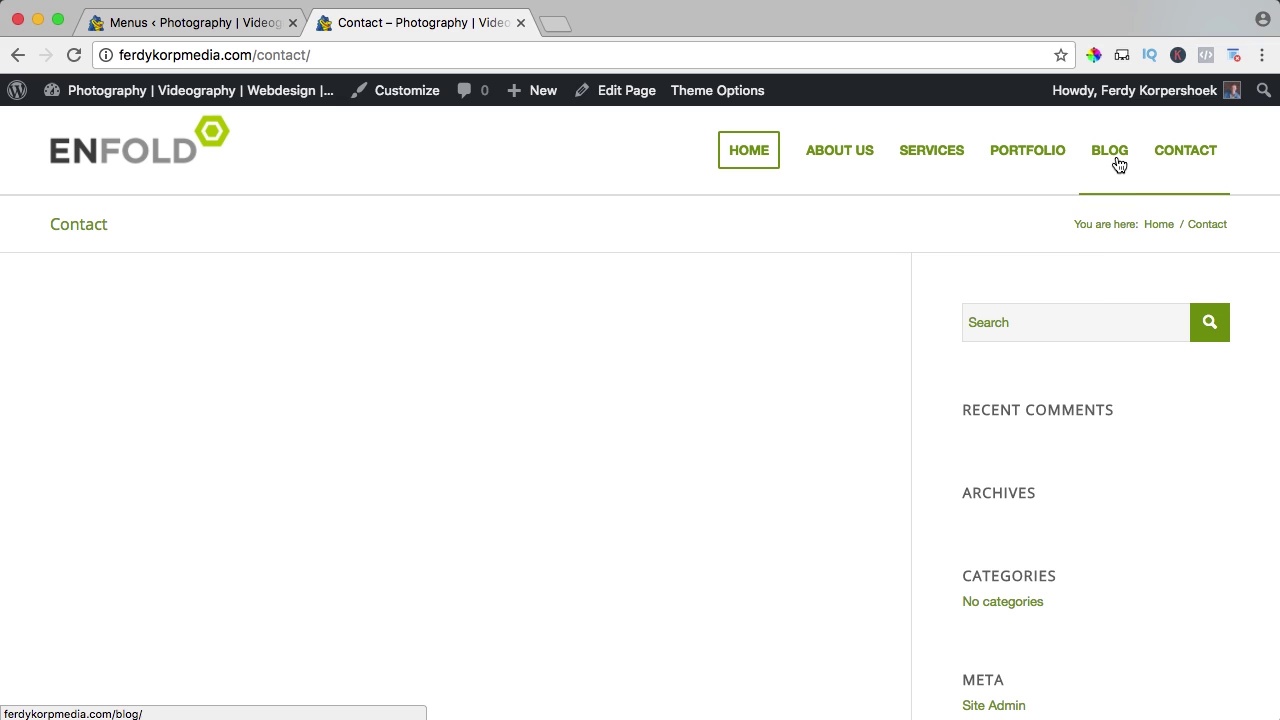
# Step: Enable Use as Mega Menu on the SERVICES menu item
pyautogui.moveTo(938, 163)
pyautogui.click(200, 22)
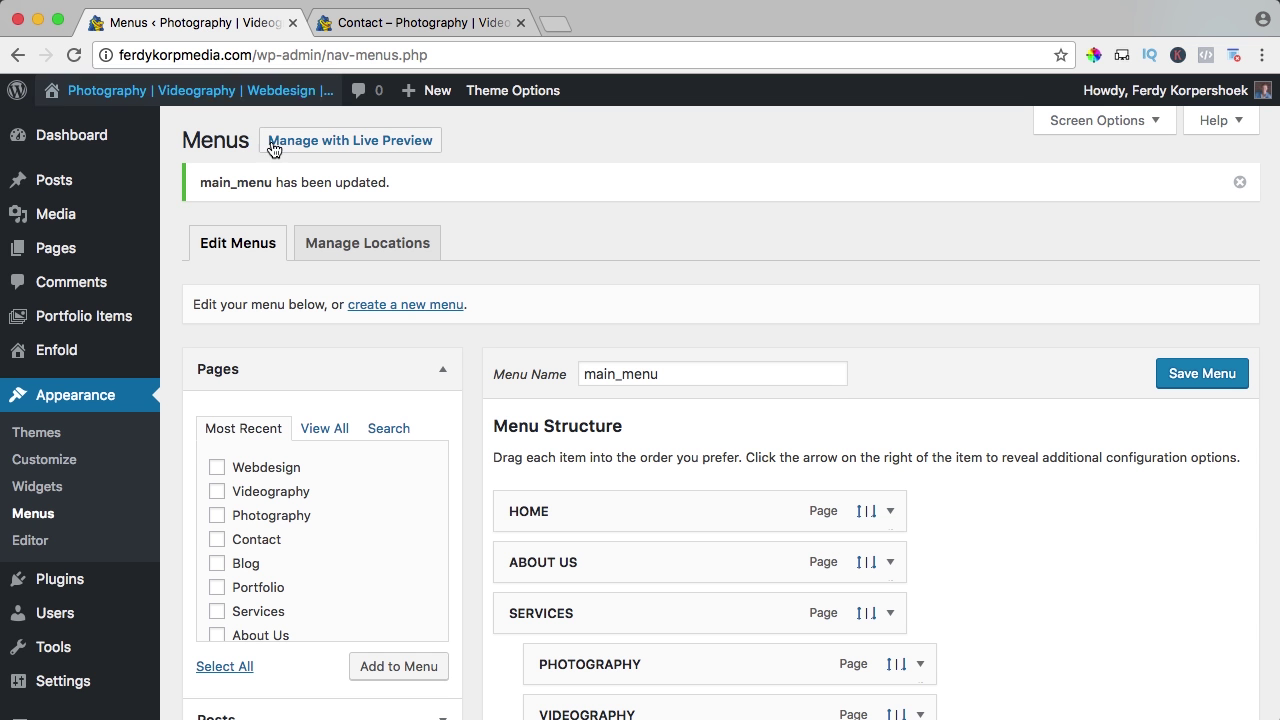
pyautogui.scroll(-5, 880, 405)
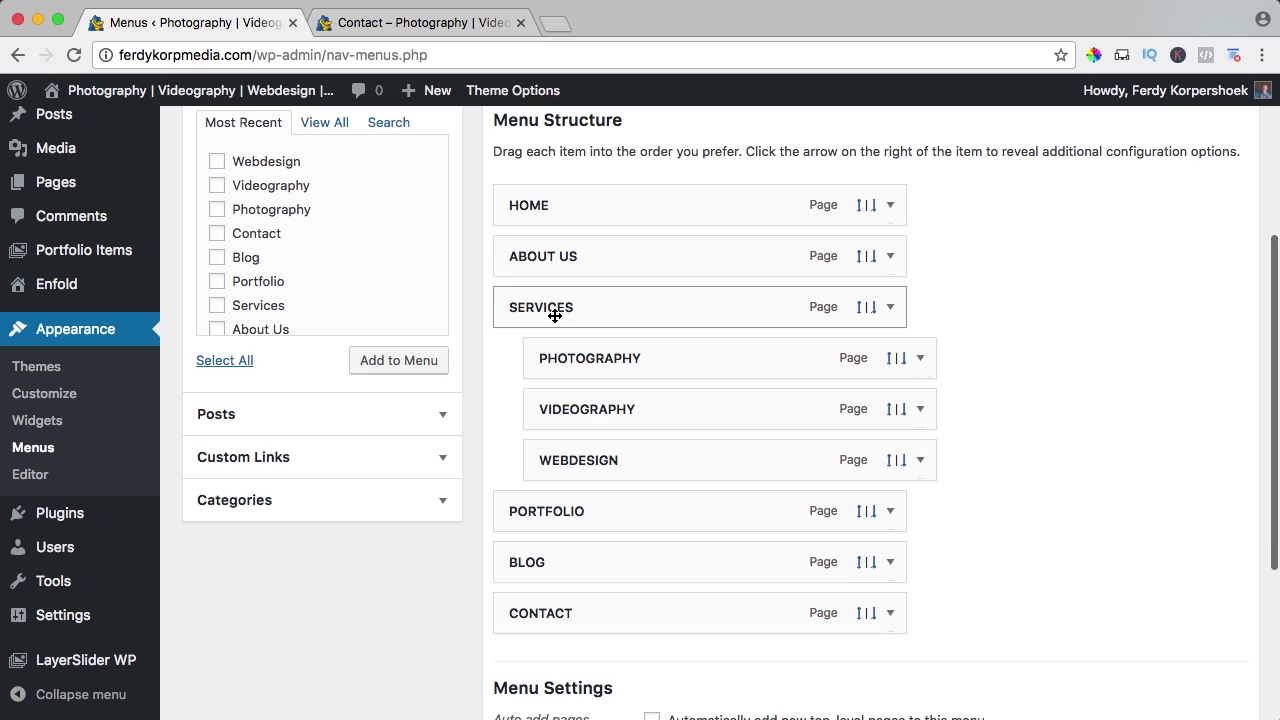
pyautogui.click(889, 308)
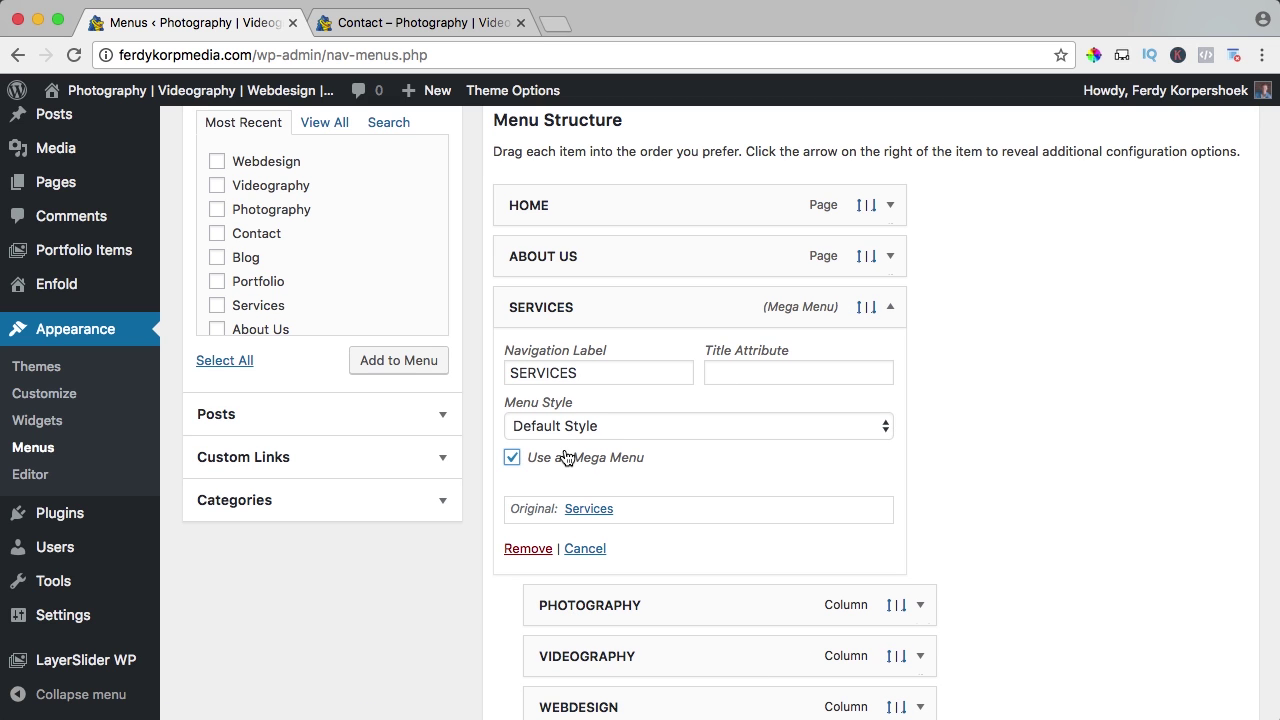
pyautogui.scroll(-3, 1000, 455)
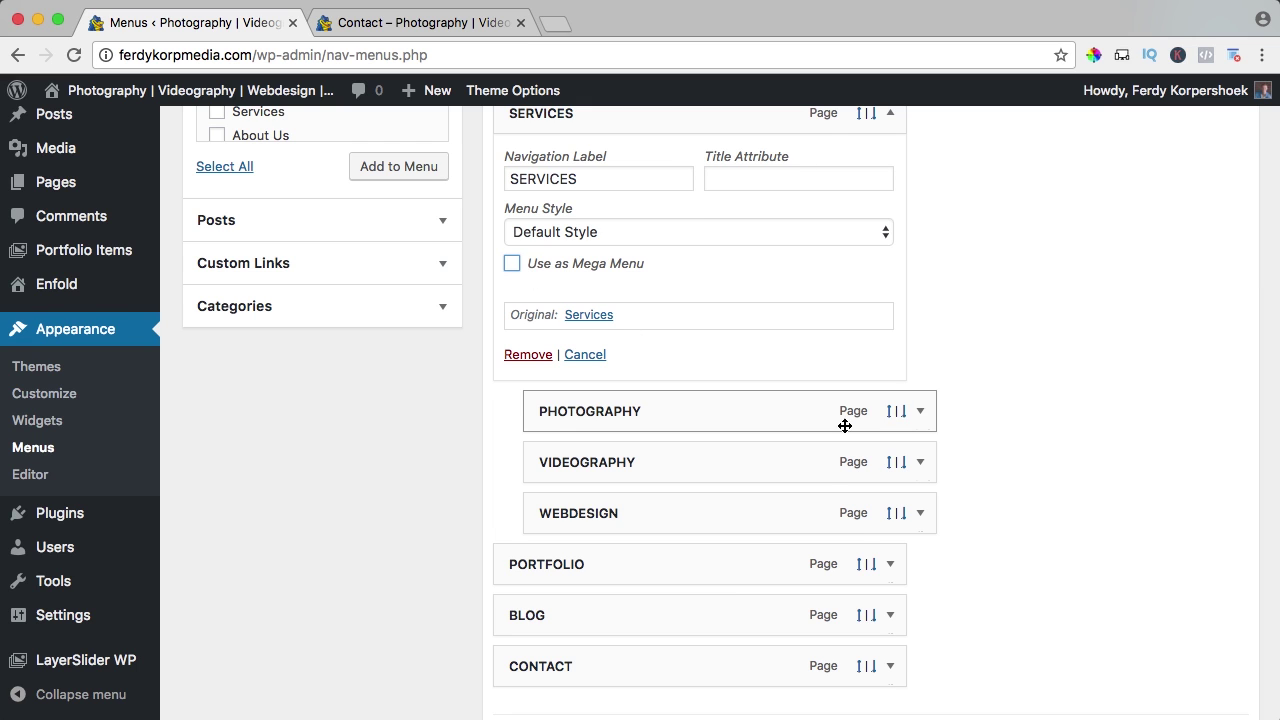
pyautogui.click(512, 264)
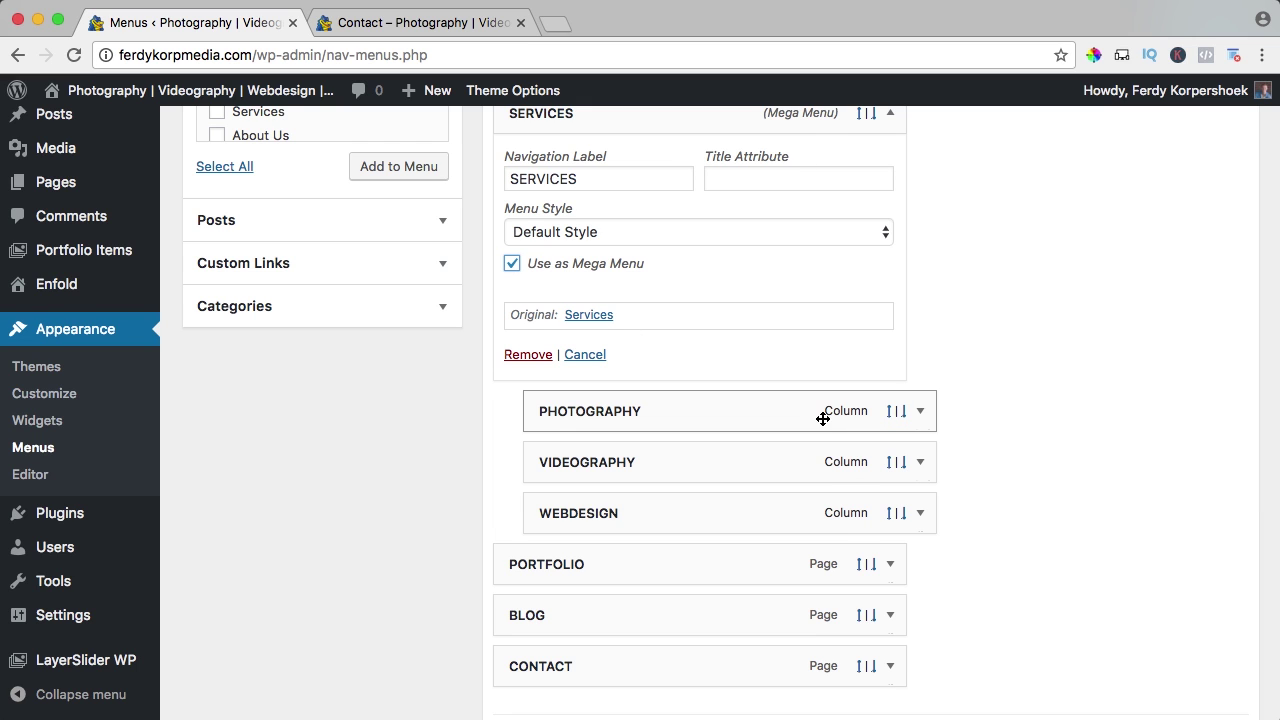
# Step: Save the menu and reload the Contact page to load the new Services mega menu
pyautogui.scroll(5, 1014, 443)
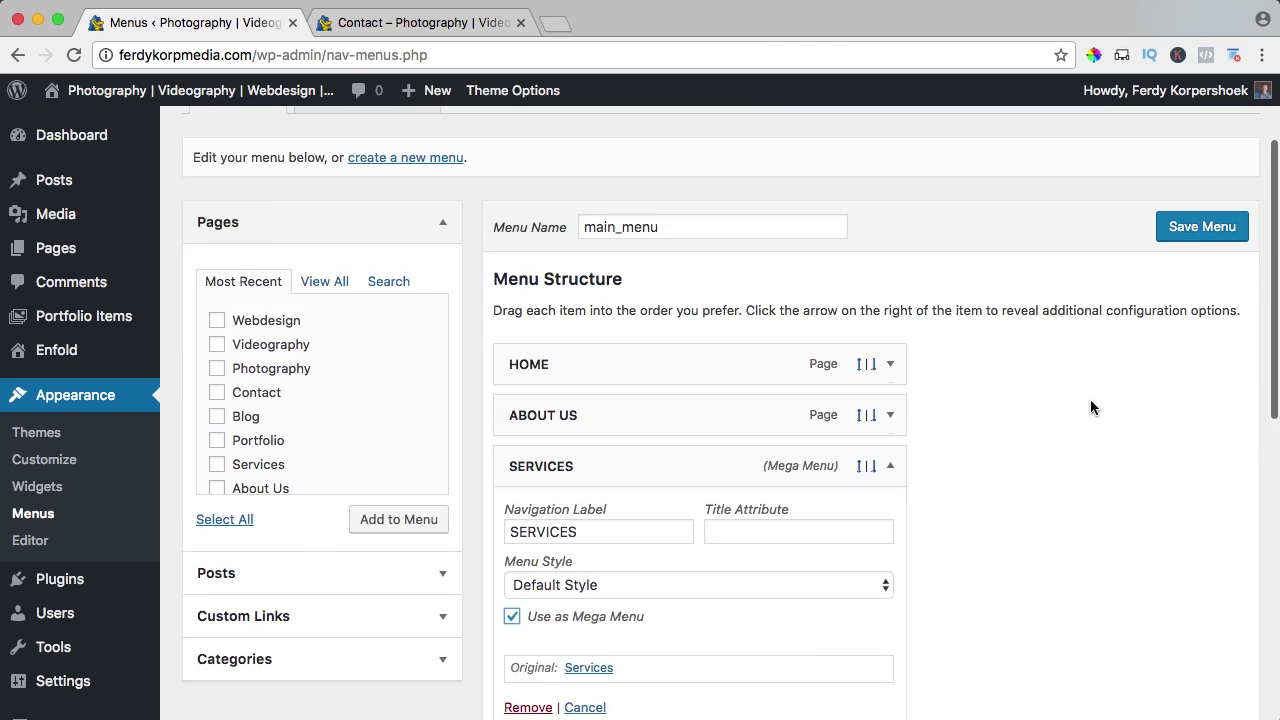
pyautogui.click(1181, 376)
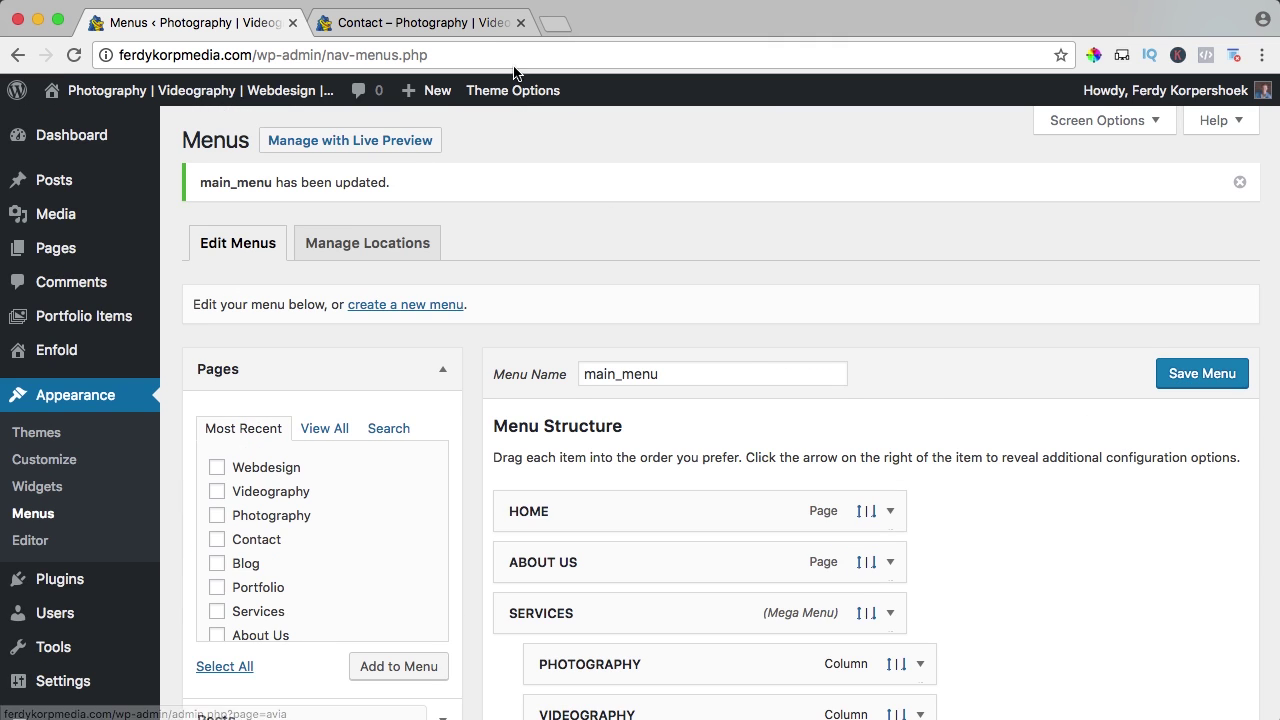
pyautogui.click(474, 28)
pyautogui.press('super+r')
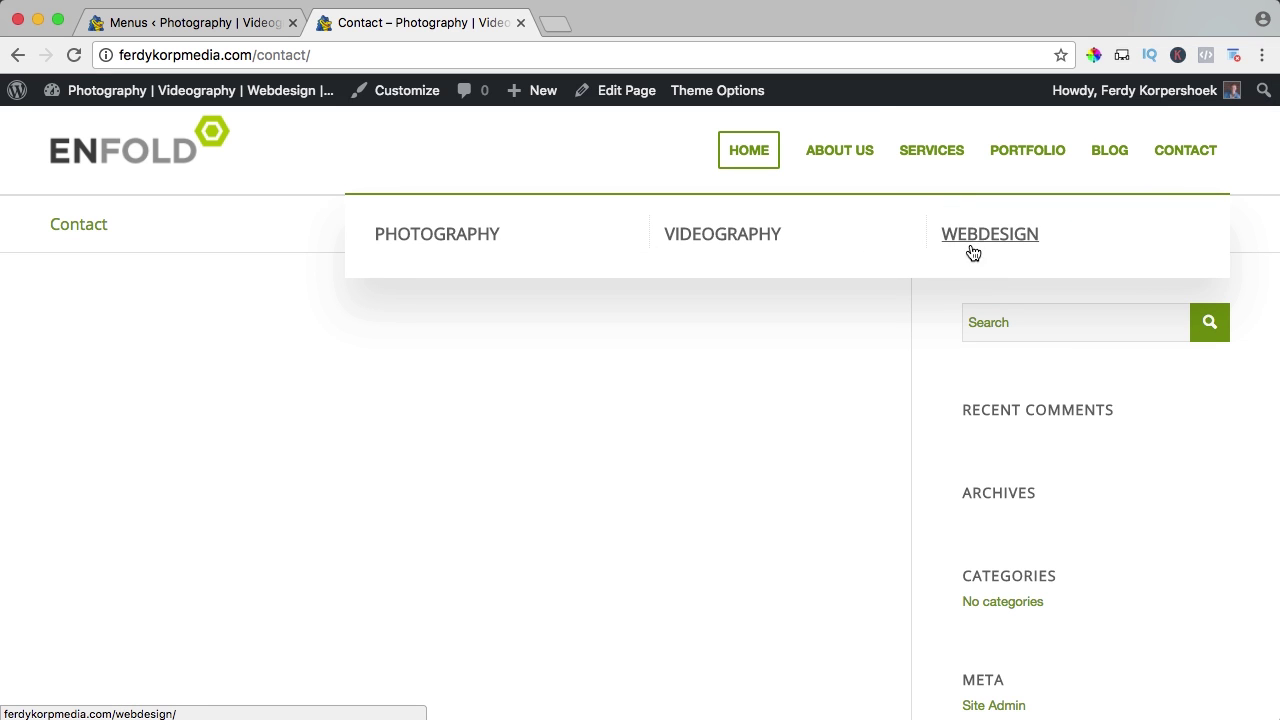
# Step: Nest Videography beneath Photography in the menu structure
pyautogui.click(219, 33)
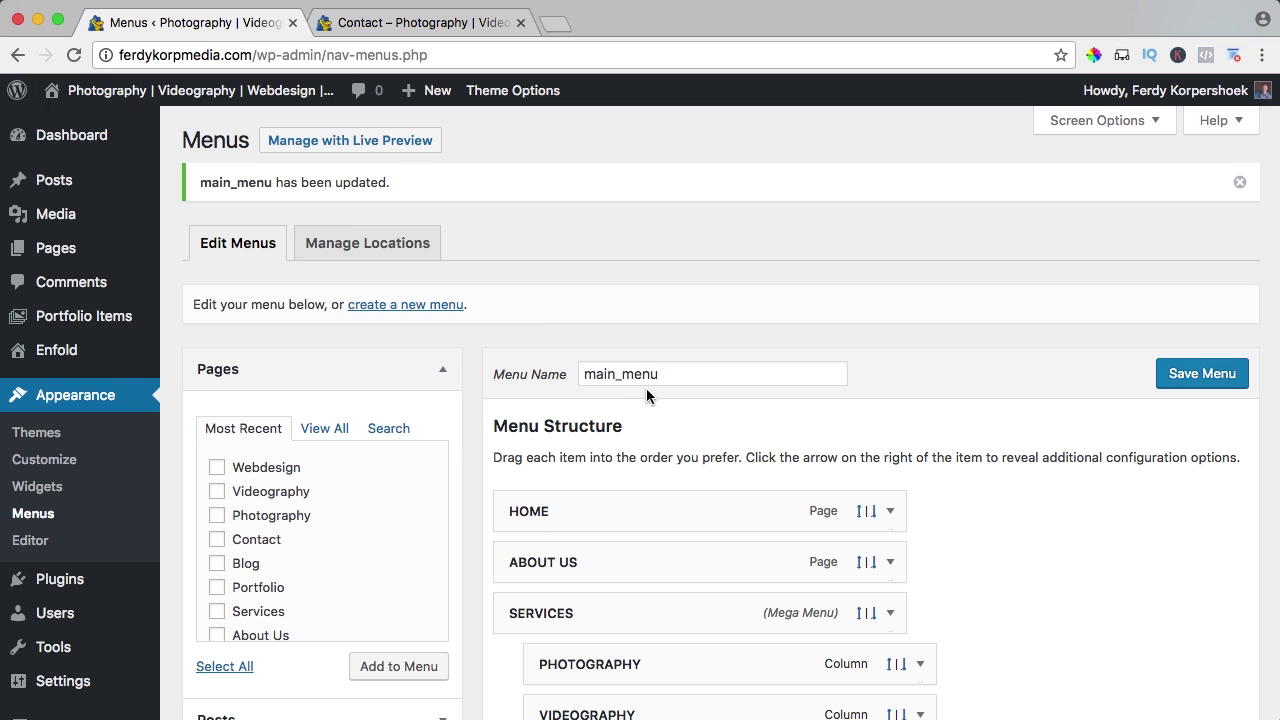
pyautogui.scroll(-5, 648, 388)
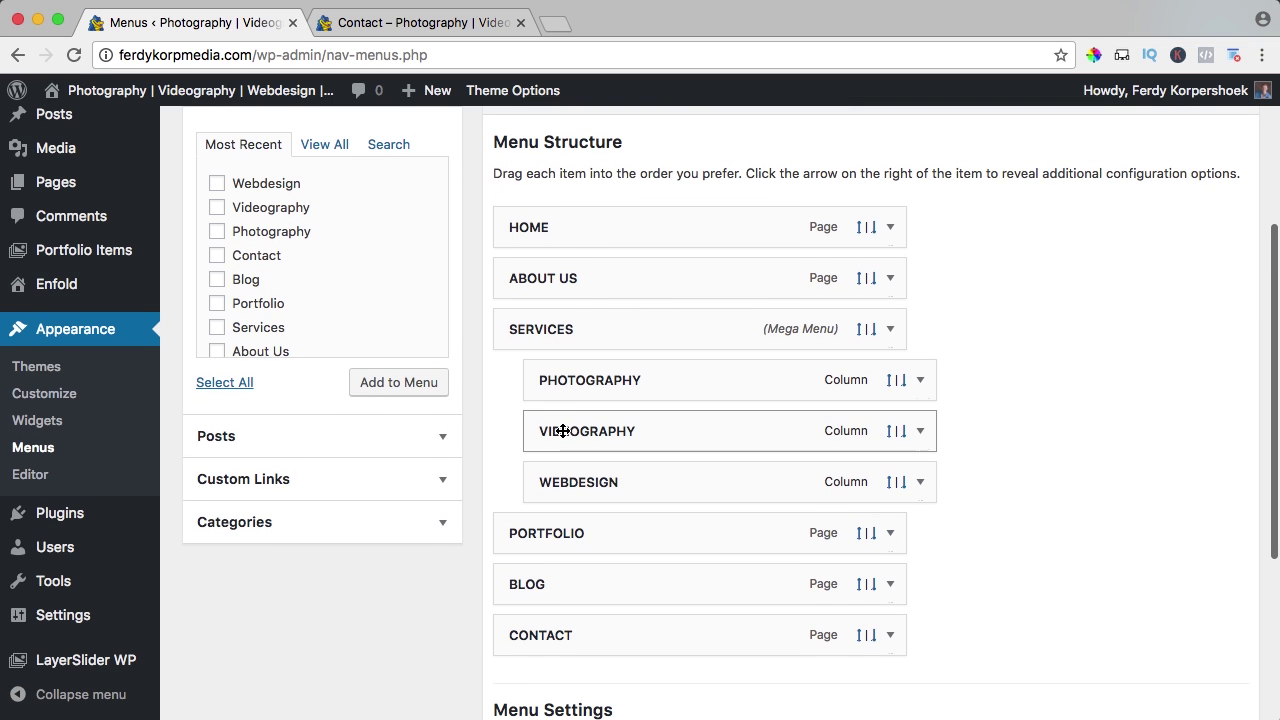
pyautogui.moveTo(563, 431); pyautogui.dragTo(720, 417)
pyautogui.scroll(2, 1095, 387)
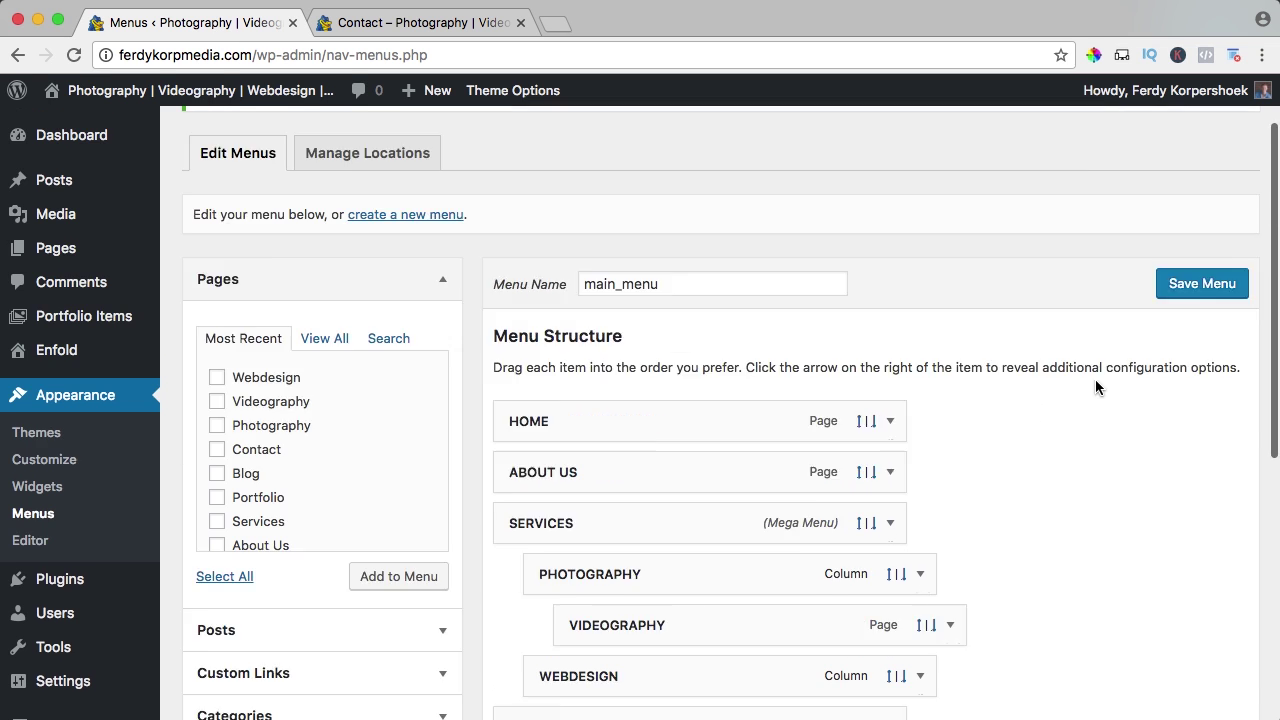
pyautogui.scroll(2, 1095, 388)
# Step: Save the menu and preview the two-column Services mega menu on the Contact page
pyautogui.click(1193, 381)
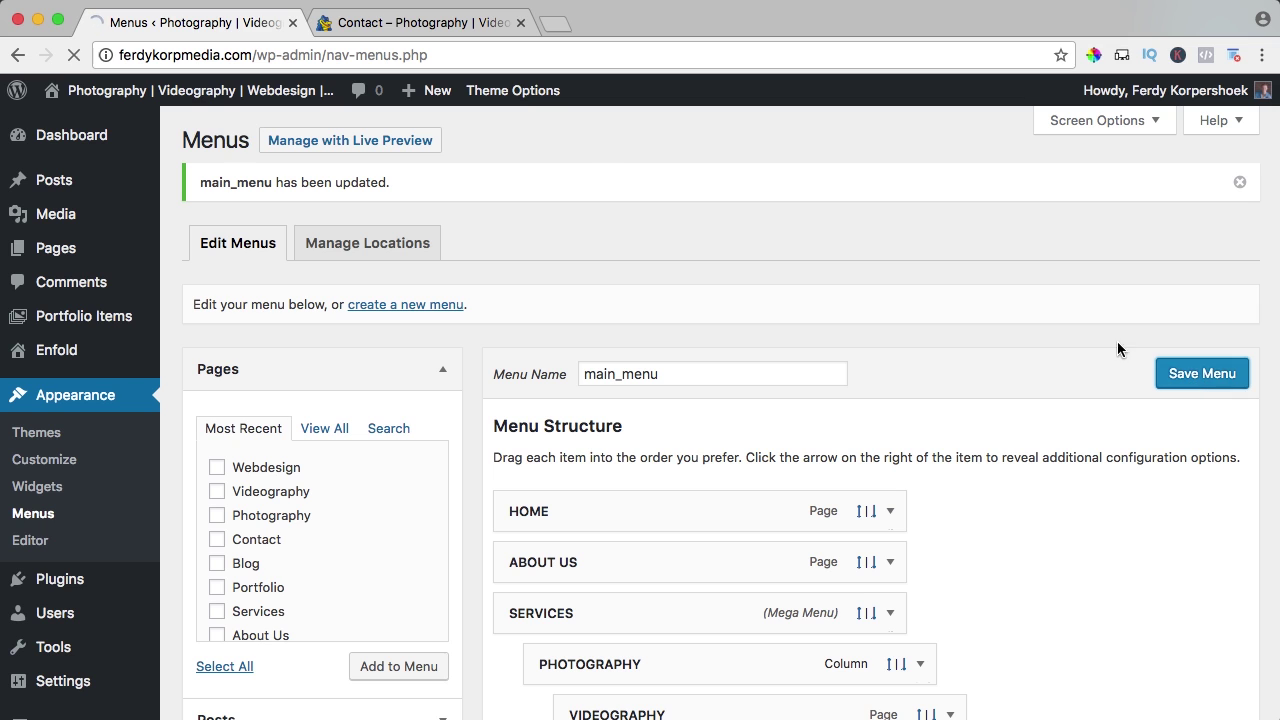
pyautogui.click(405, 25)
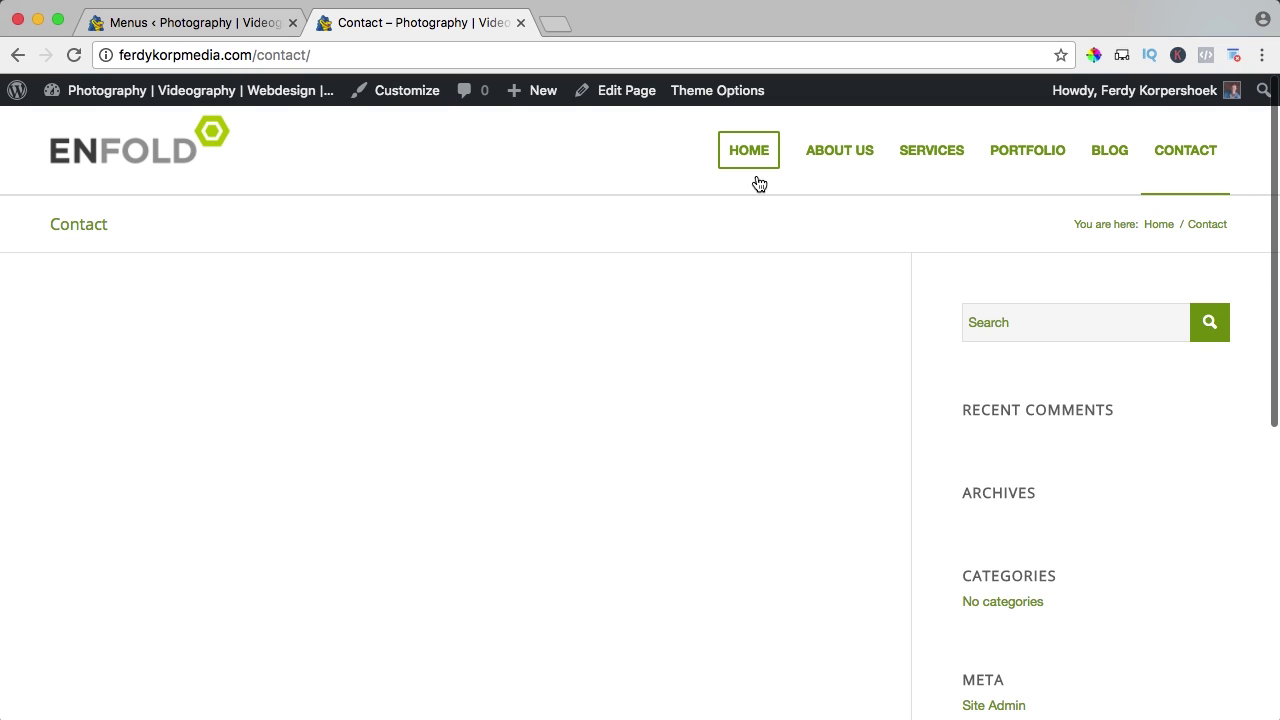
pyautogui.moveTo(950, 151)
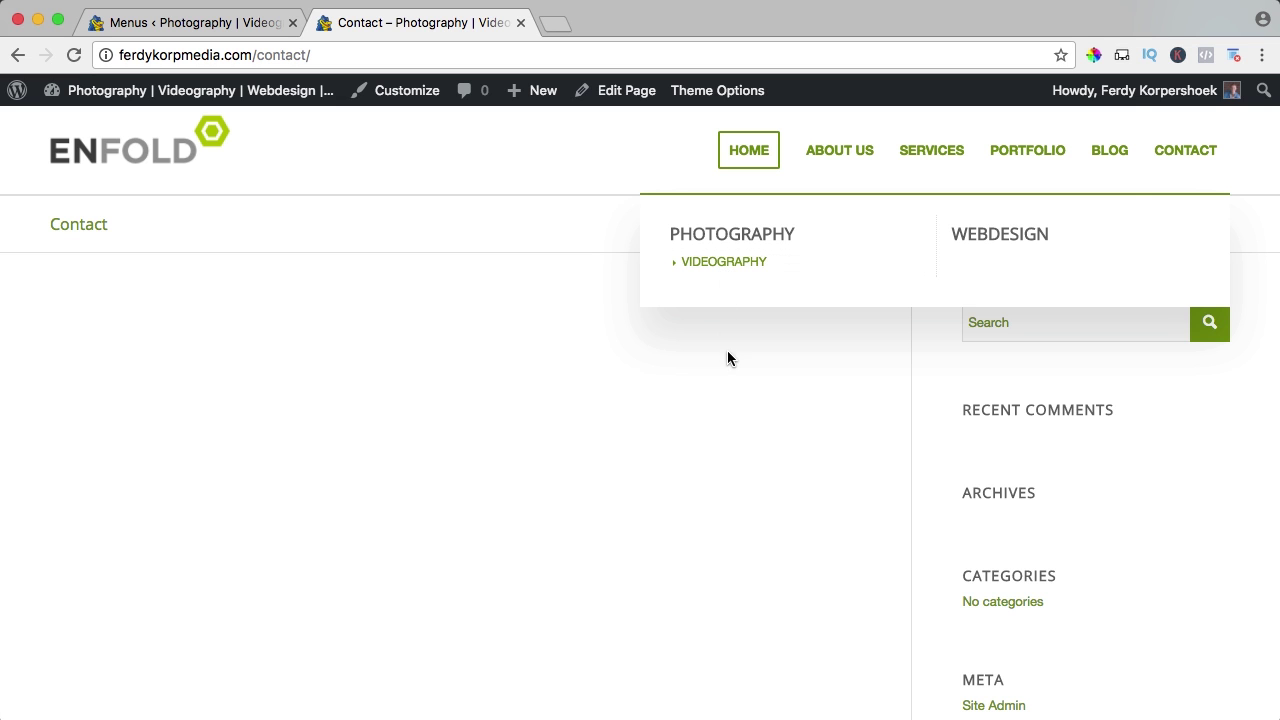
# Step: Add a custom link with URL # and text 'Photography Menu' to the menu
pyautogui.click(228, 18)
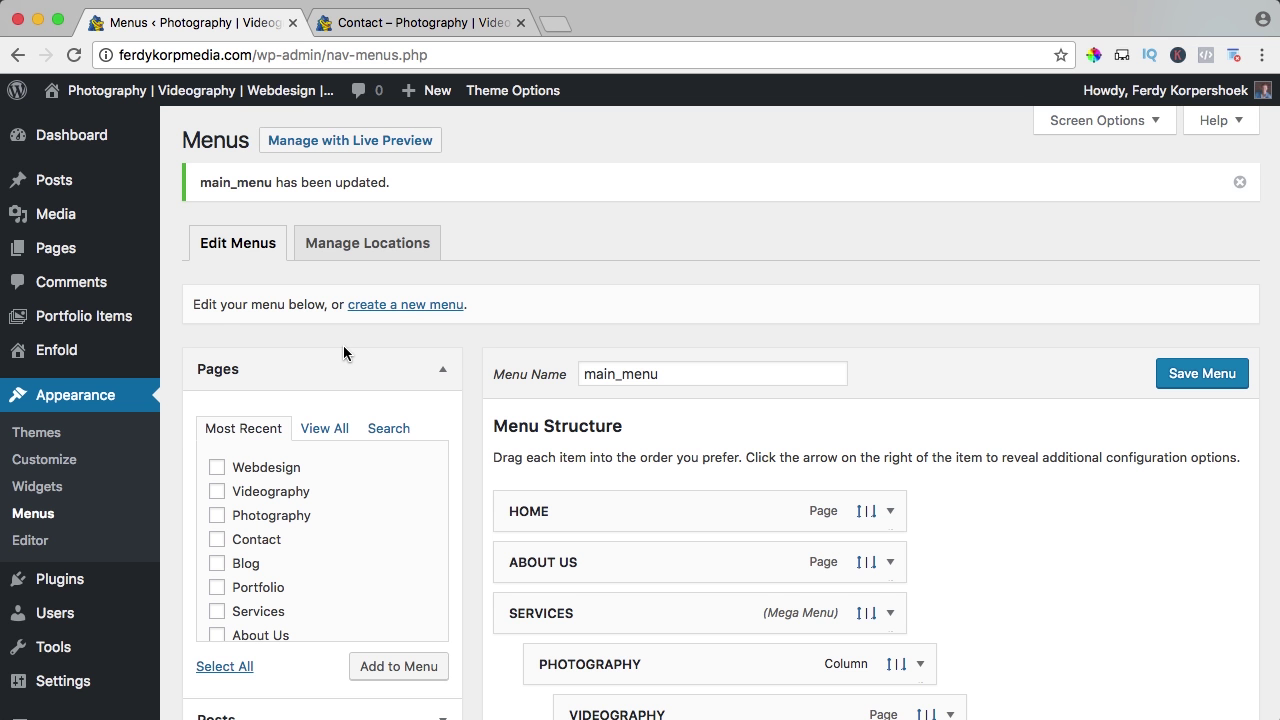
pyautogui.scroll(-6, 343, 352)
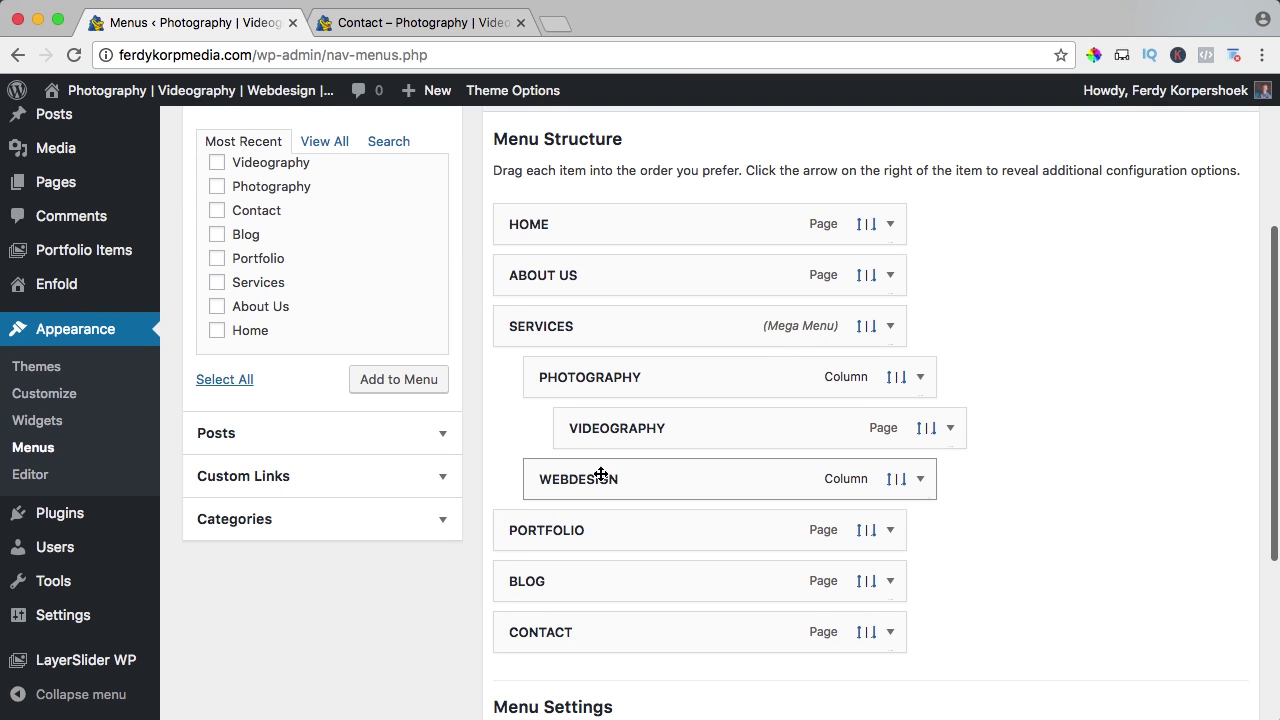
pyautogui.click(268, 484)
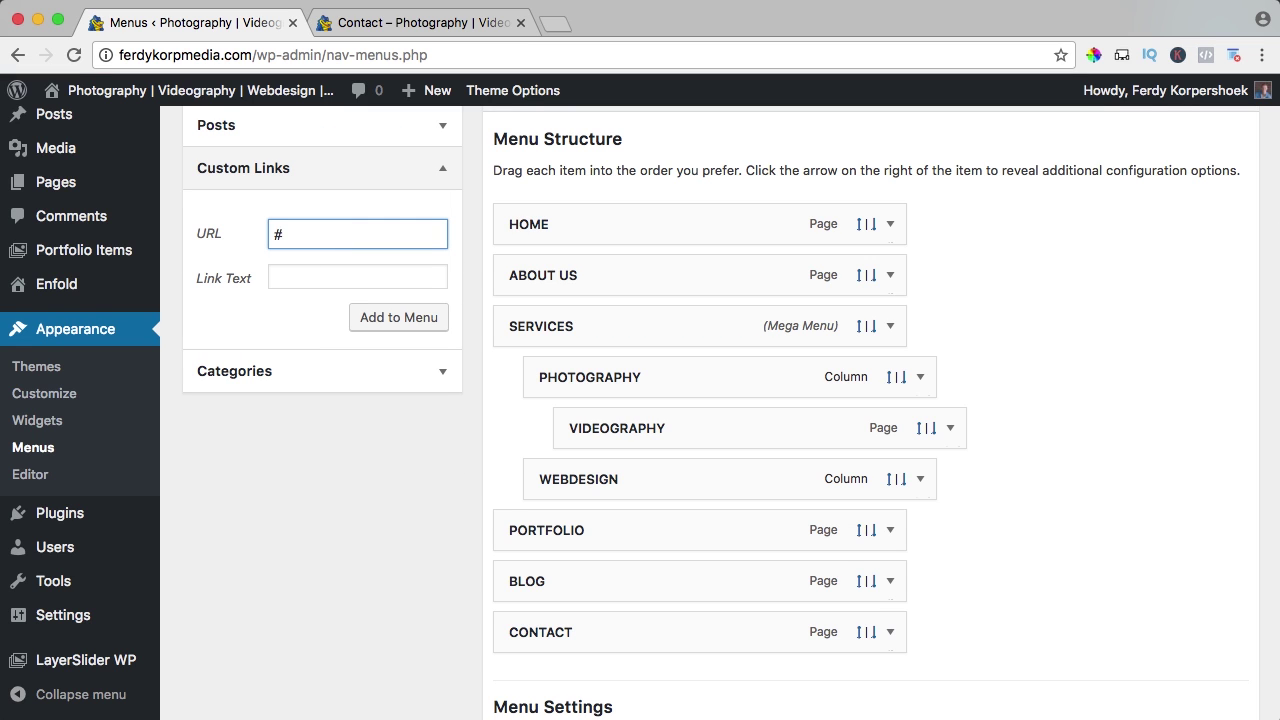
pyautogui.click(357, 277)
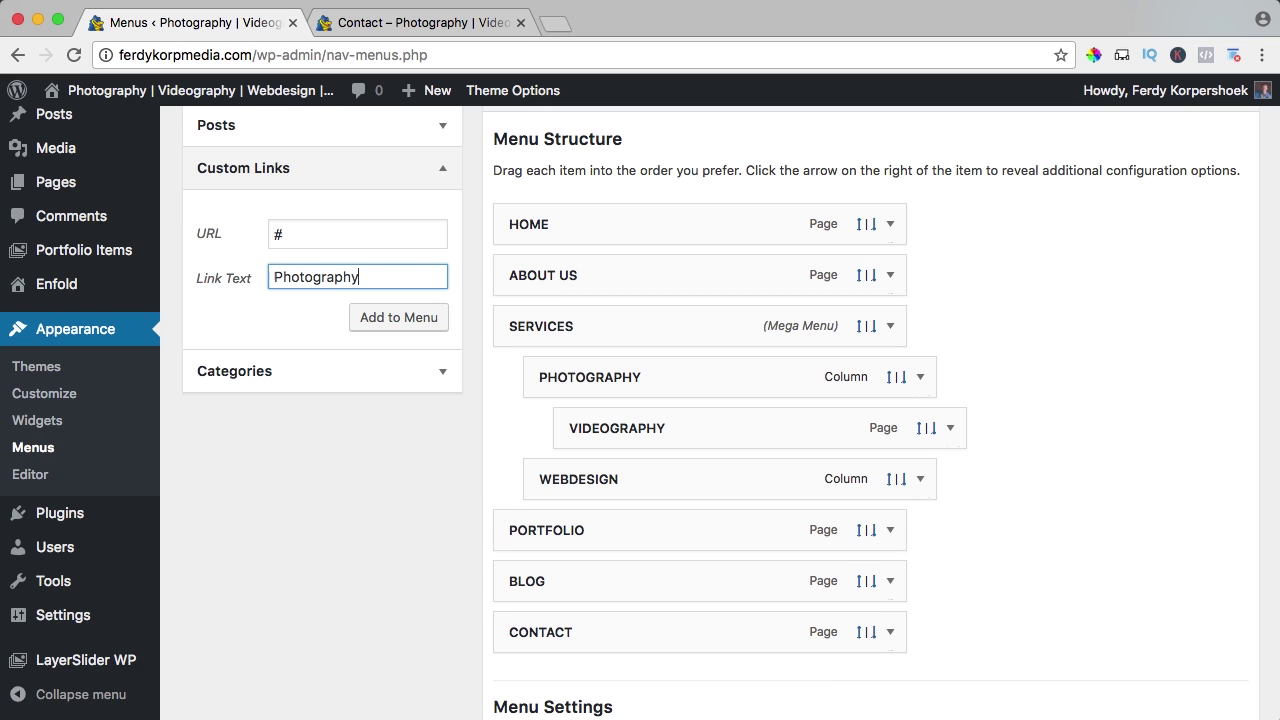
pyautogui.click(390, 318)
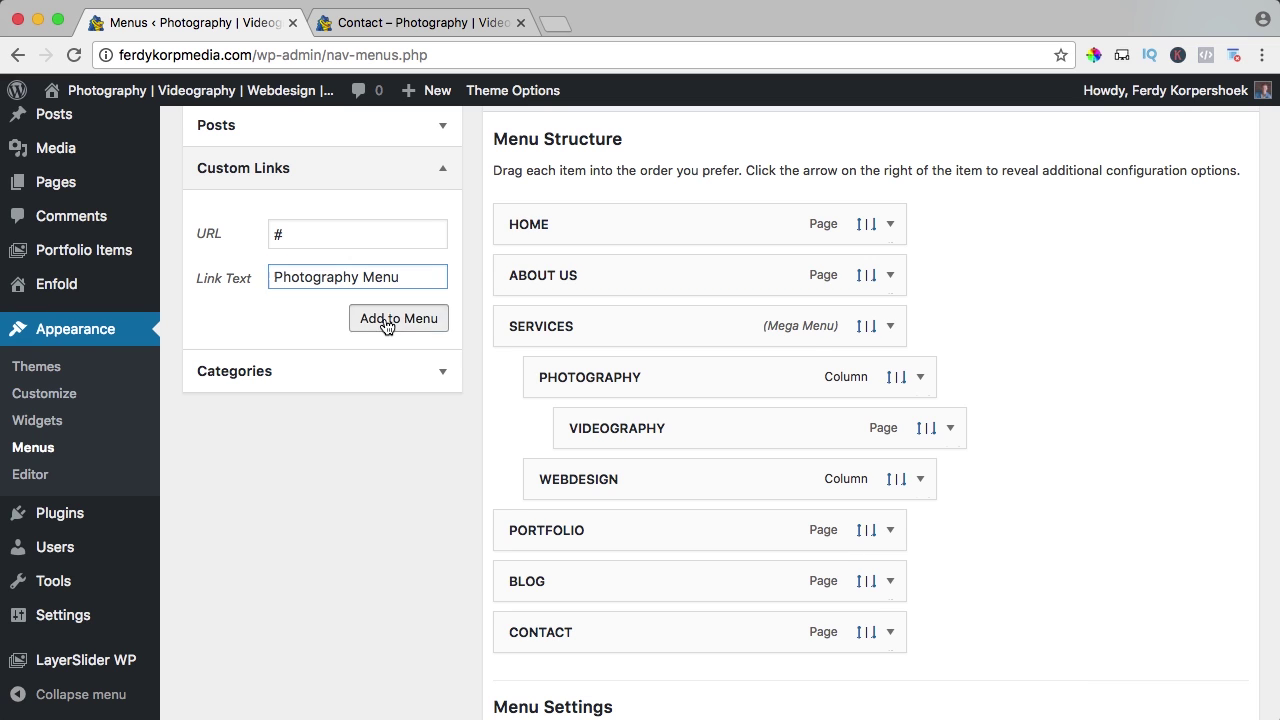
# Step: Place Photography Menu under SERVICES with Photography nested beneath it, and save
pyautogui.scroll(-1, 660, 622)
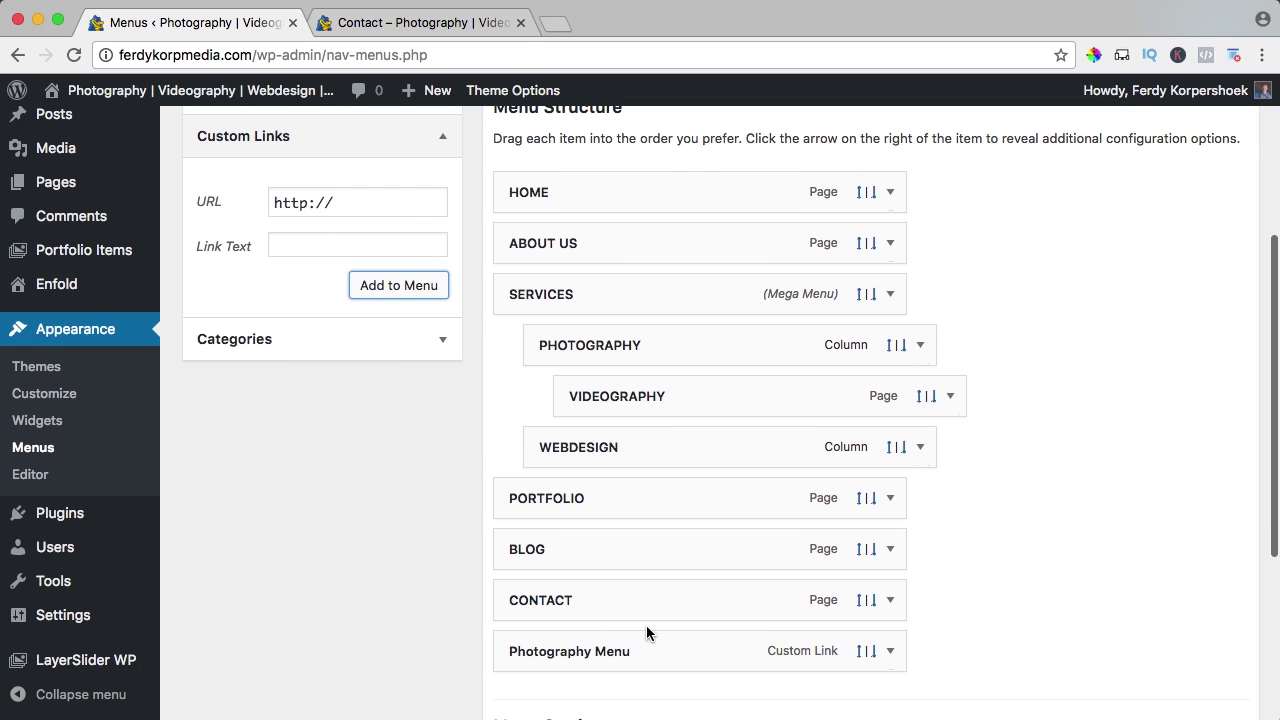
pyautogui.moveTo(627, 651); pyautogui.dragTo(649, 332)
pyautogui.moveTo(591, 386)
pyautogui.mouseDown()
pyautogui.moveTo(617, 384)
pyautogui.moveTo(609, 391)
pyautogui.mouseUp()
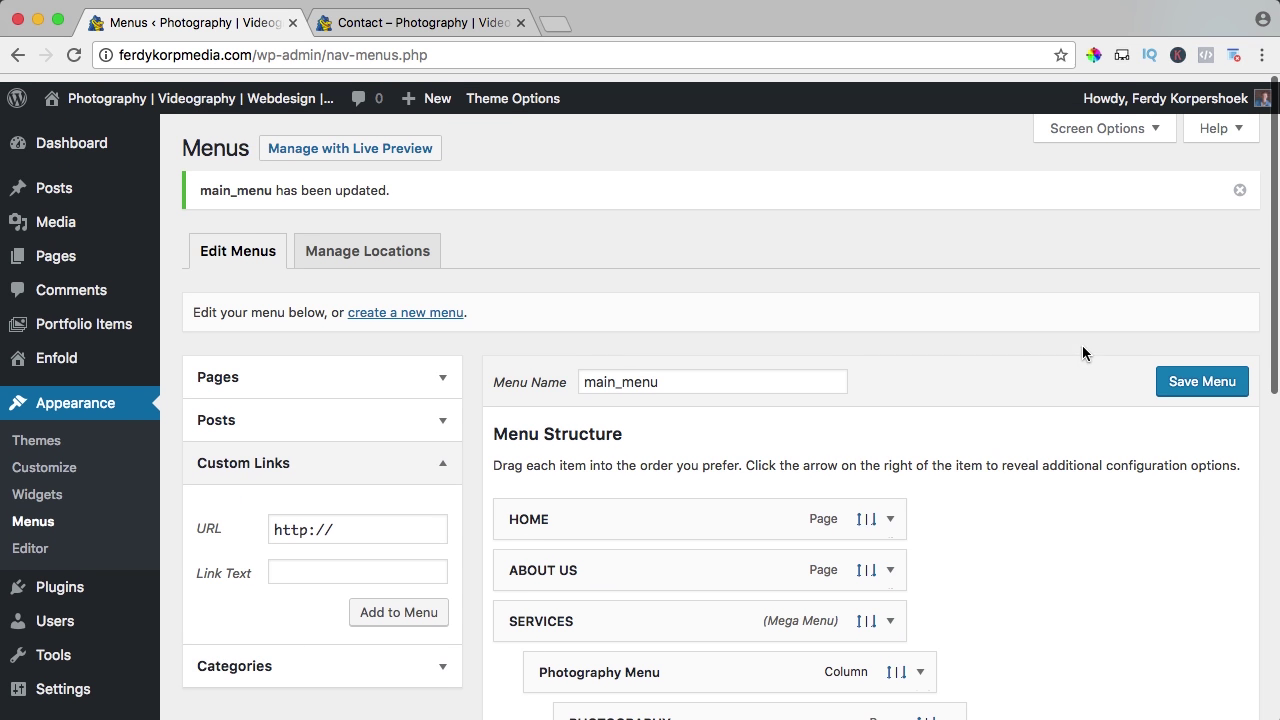
pyautogui.click(1182, 377)
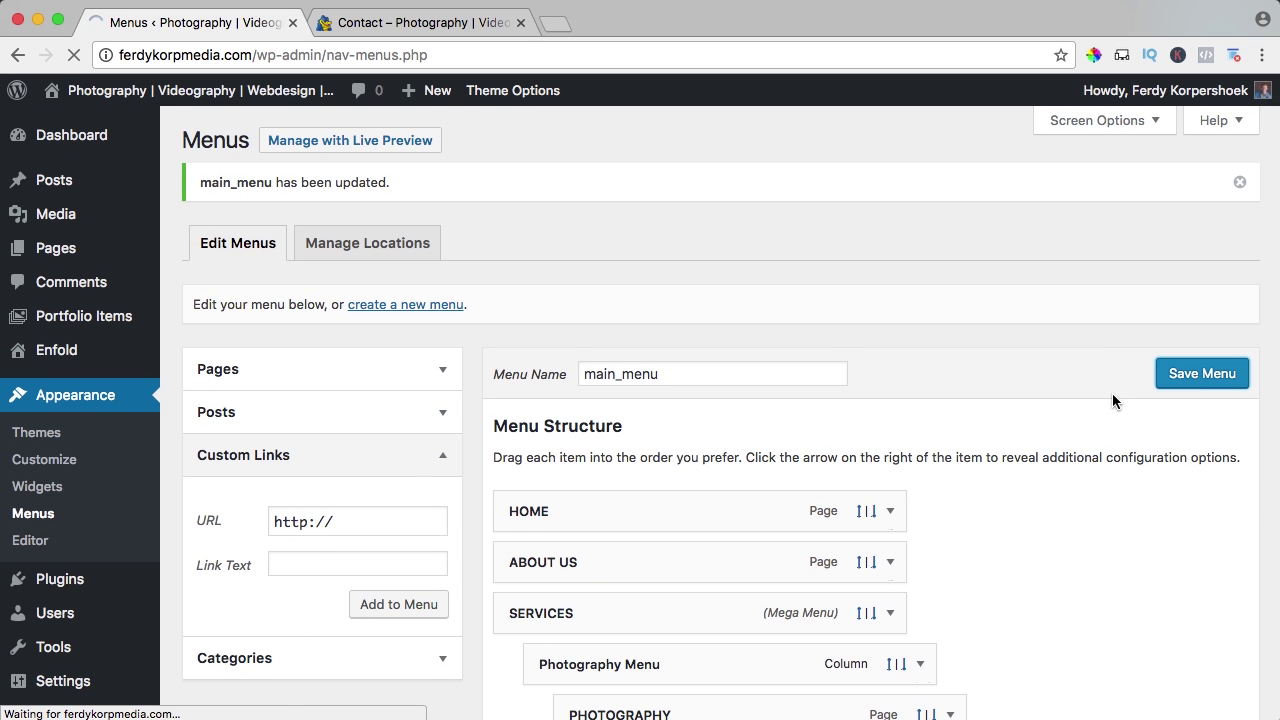
# Step: Reload the Contact page and view the updated Services mega menu
pyautogui.click(463, 27)
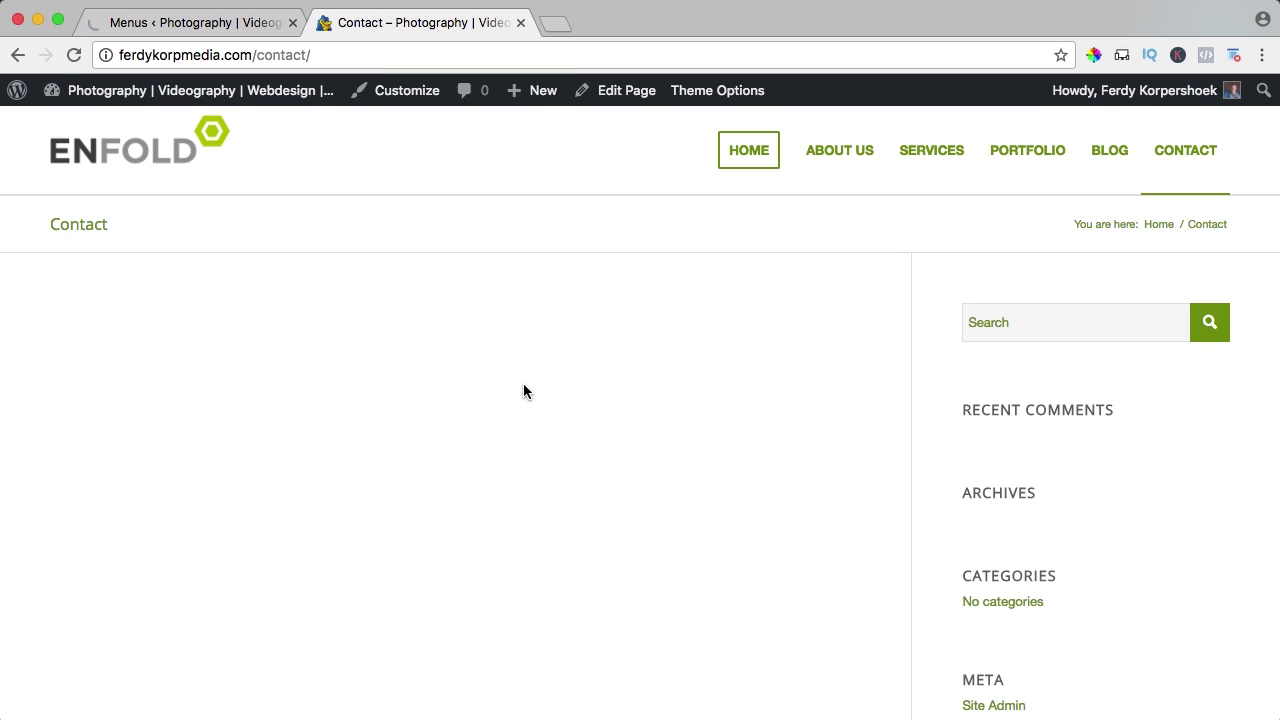
pyautogui.press('super+r')
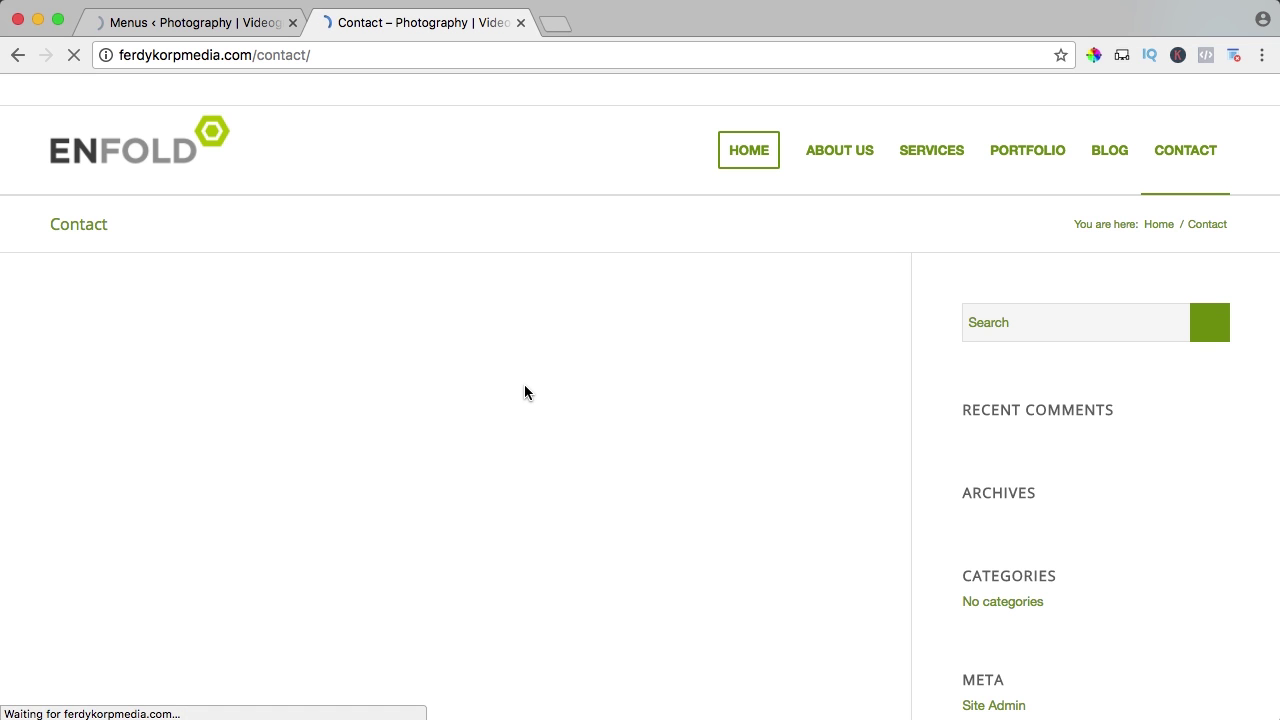
pyautogui.moveTo(931, 158)
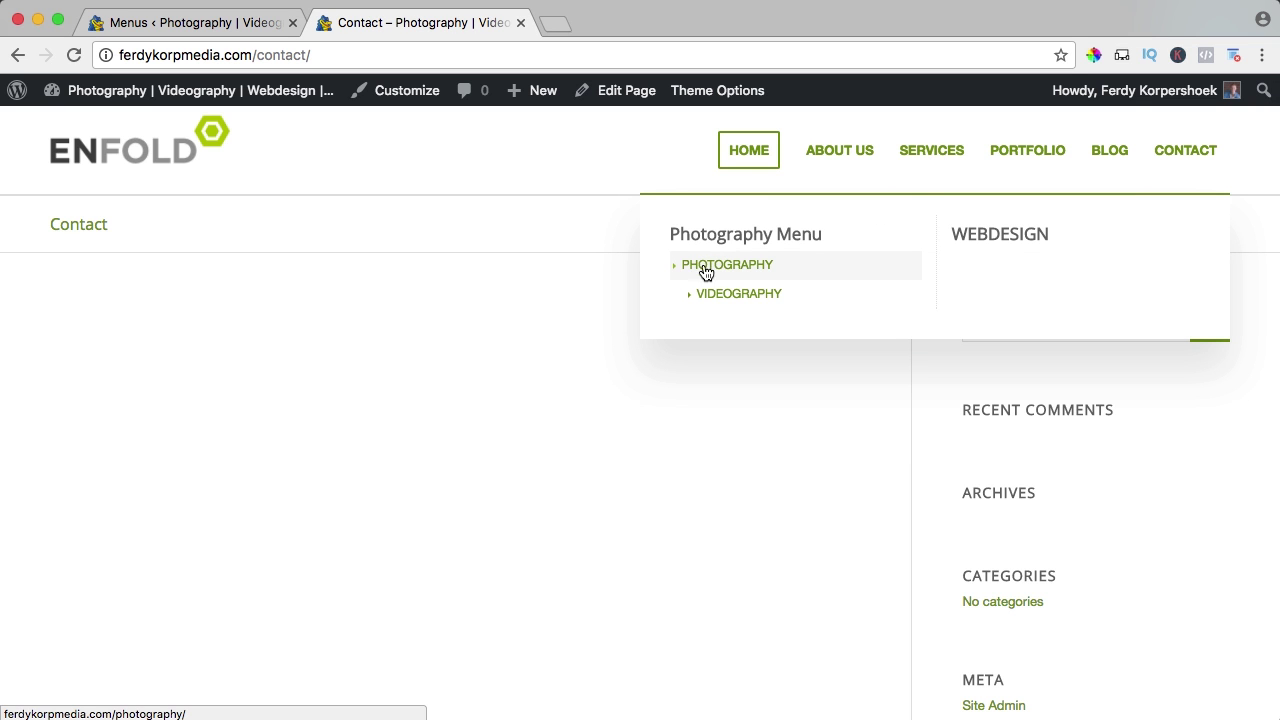
# Step: Move Videography out one level beside Photography and check the Services menu on the site
pyautogui.click(244, 24)
pyautogui.scroll(-4, 621, 511)
pyautogui.moveTo(612, 550); pyautogui.dragTo(655, 600)
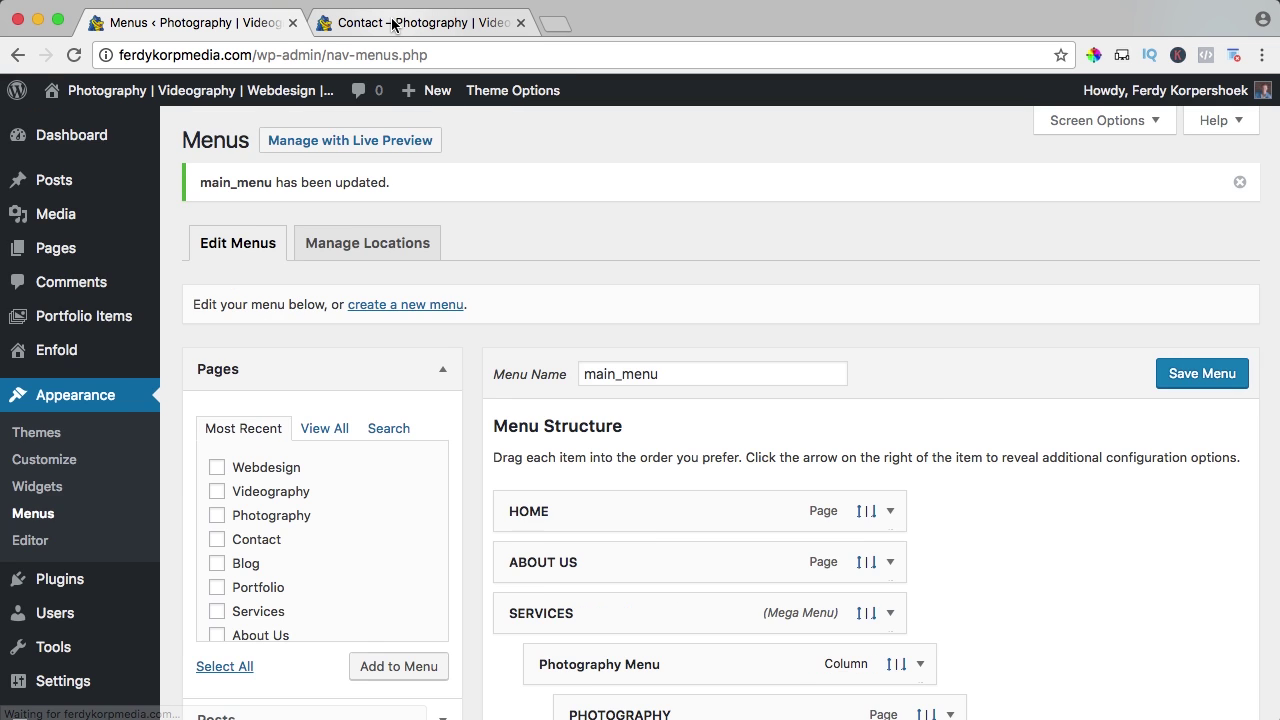
pyautogui.click(392, 25)
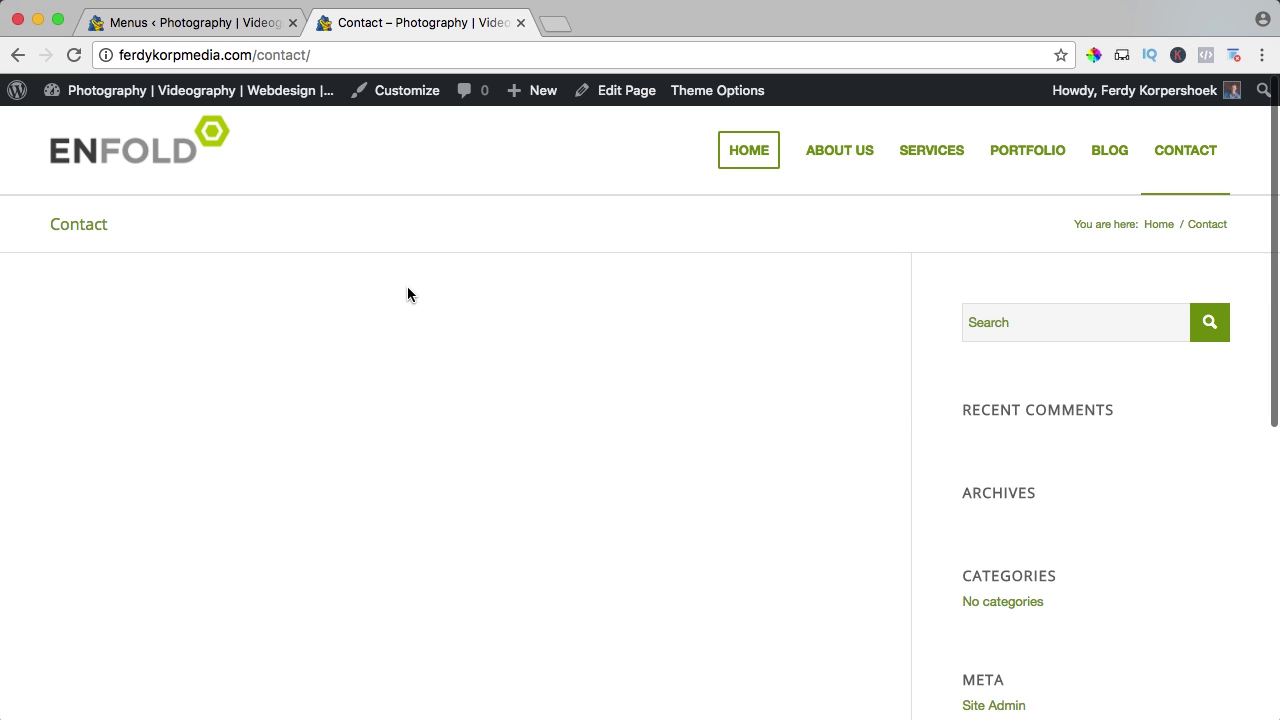
pyautogui.moveTo(931, 149)
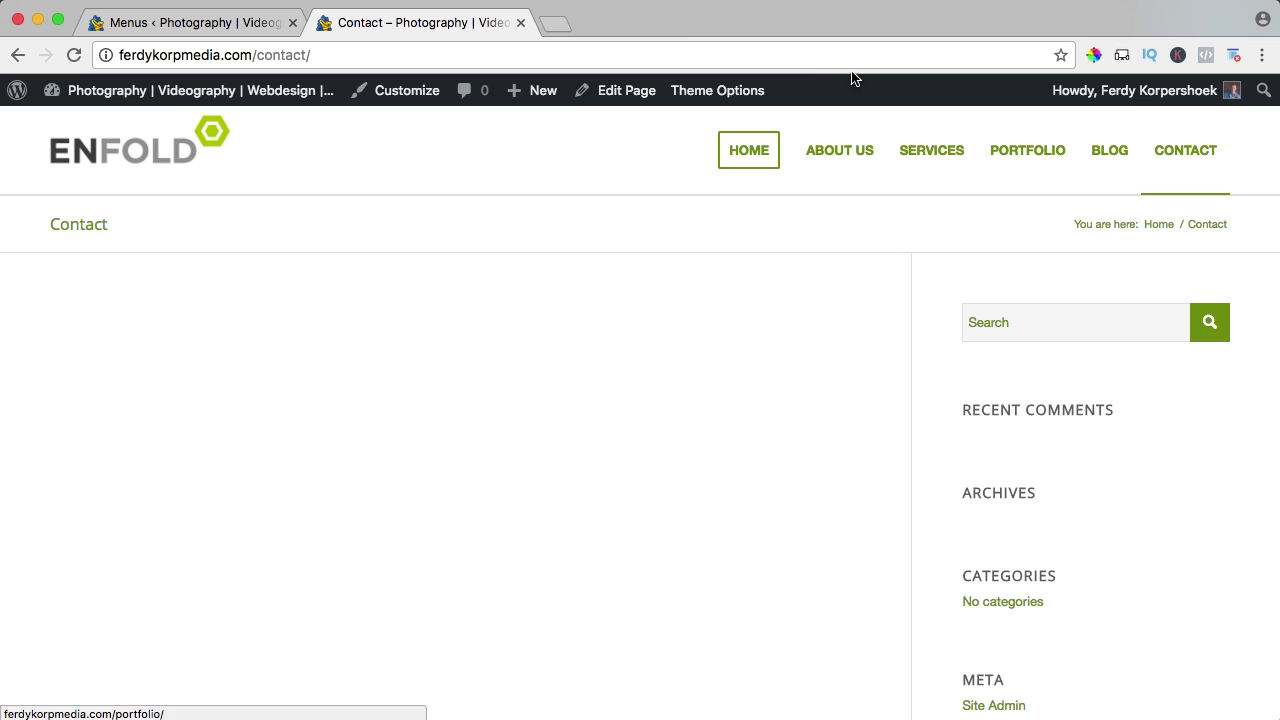
# Step: Search 'enfold demo' and open the kriesi.at Enfold demo overview
pyautogui.click(561, 24)
pyautogui.write('enfold demo')
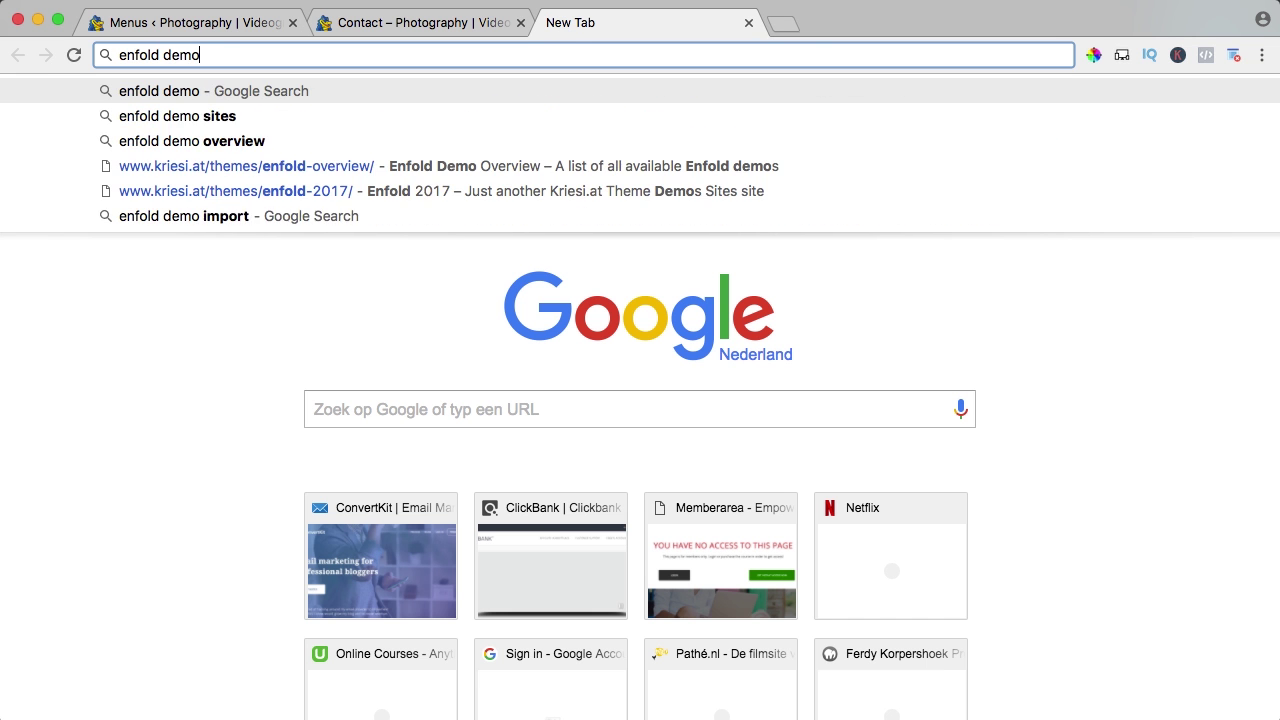
pyautogui.press('Return')
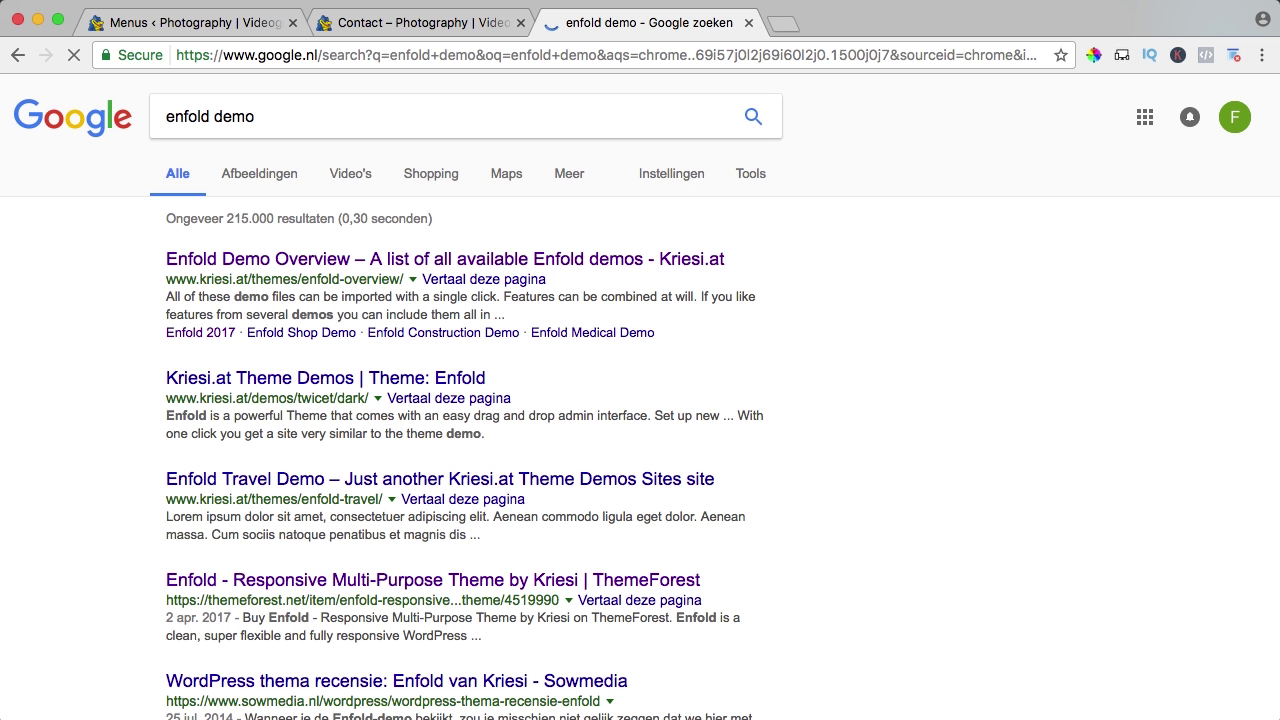
pyautogui.click(350, 260)
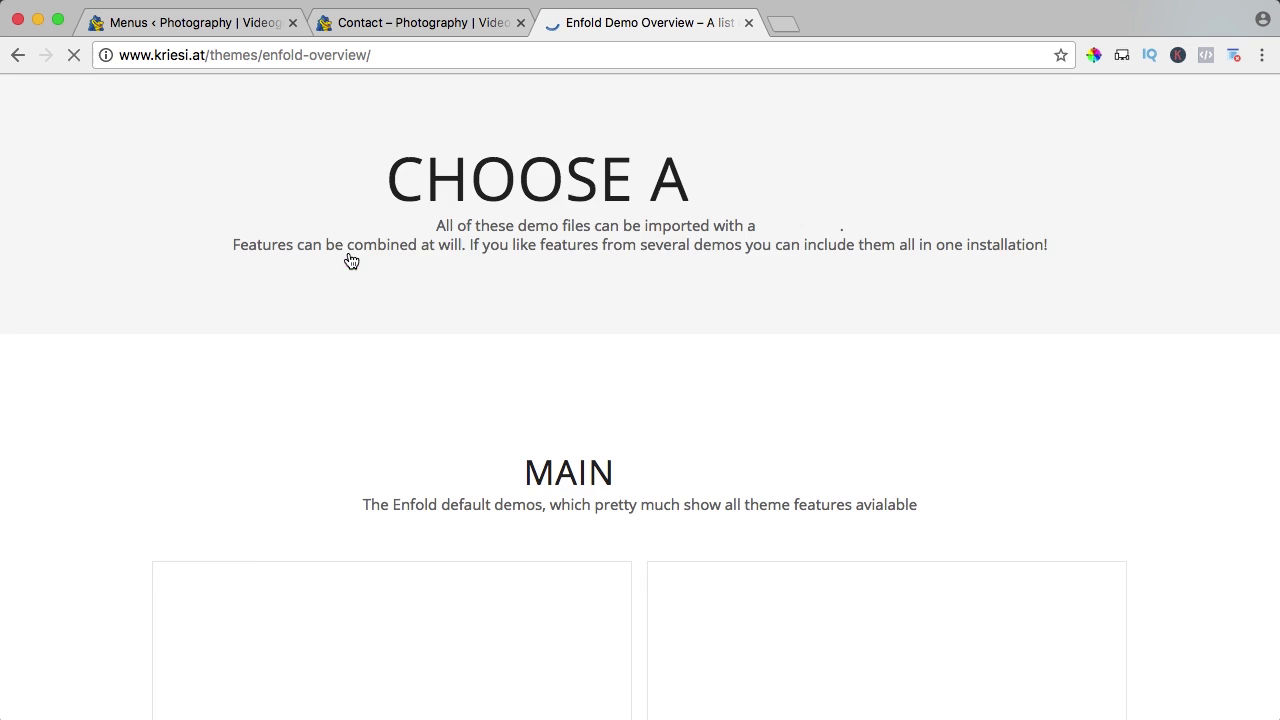
# Step: Open the Enfold Default Demo and view its four-column Shortcodes mega menu
pyautogui.scroll(-4, 534, 336)
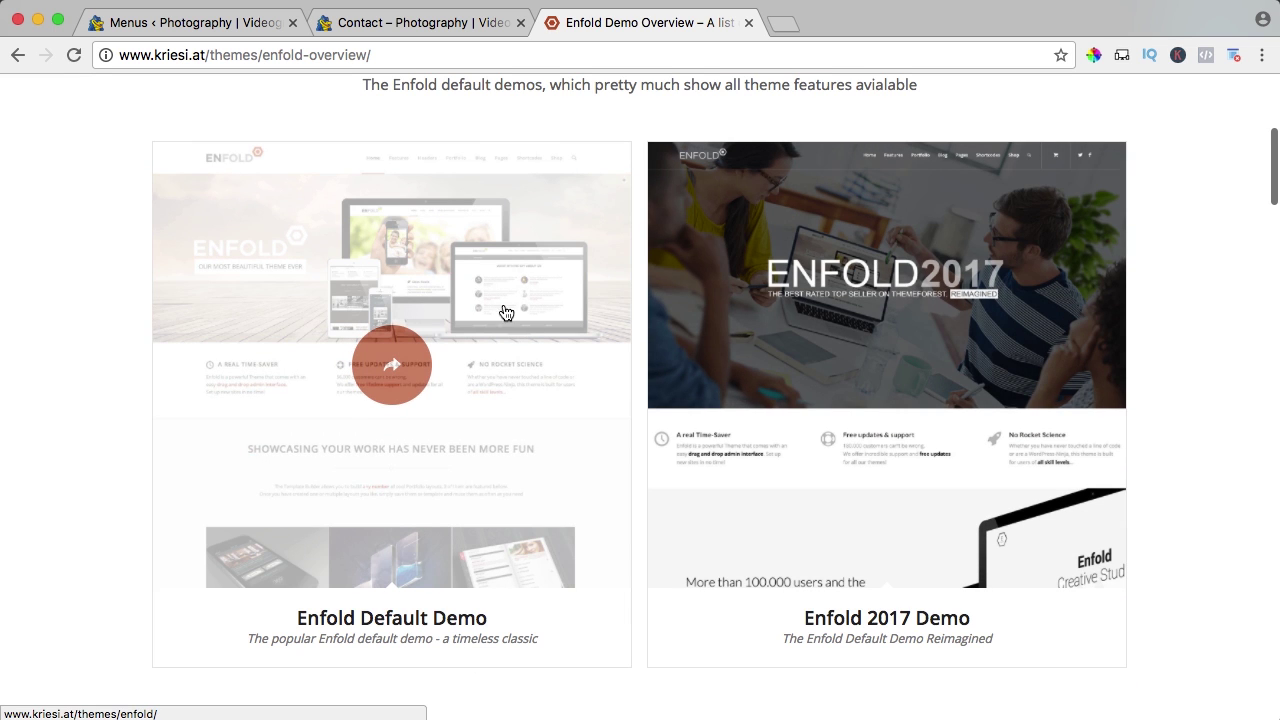
pyautogui.click(459, 272)
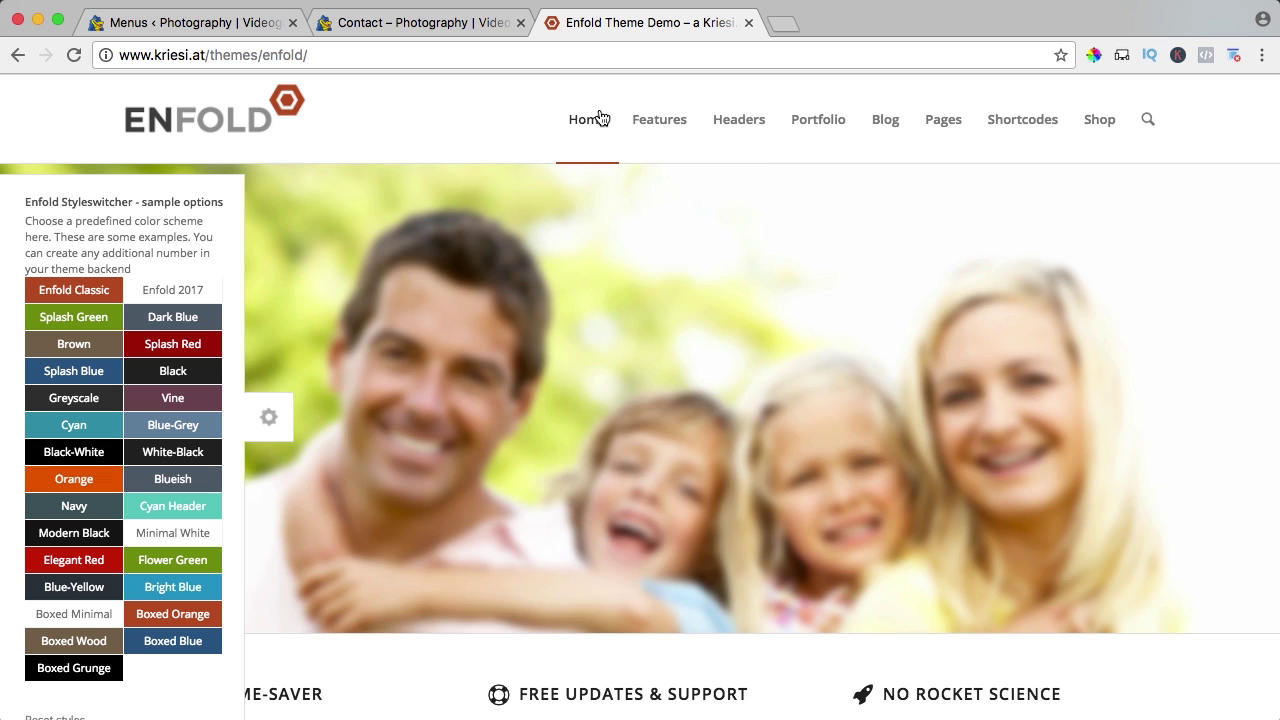
pyautogui.moveTo(929, 117)
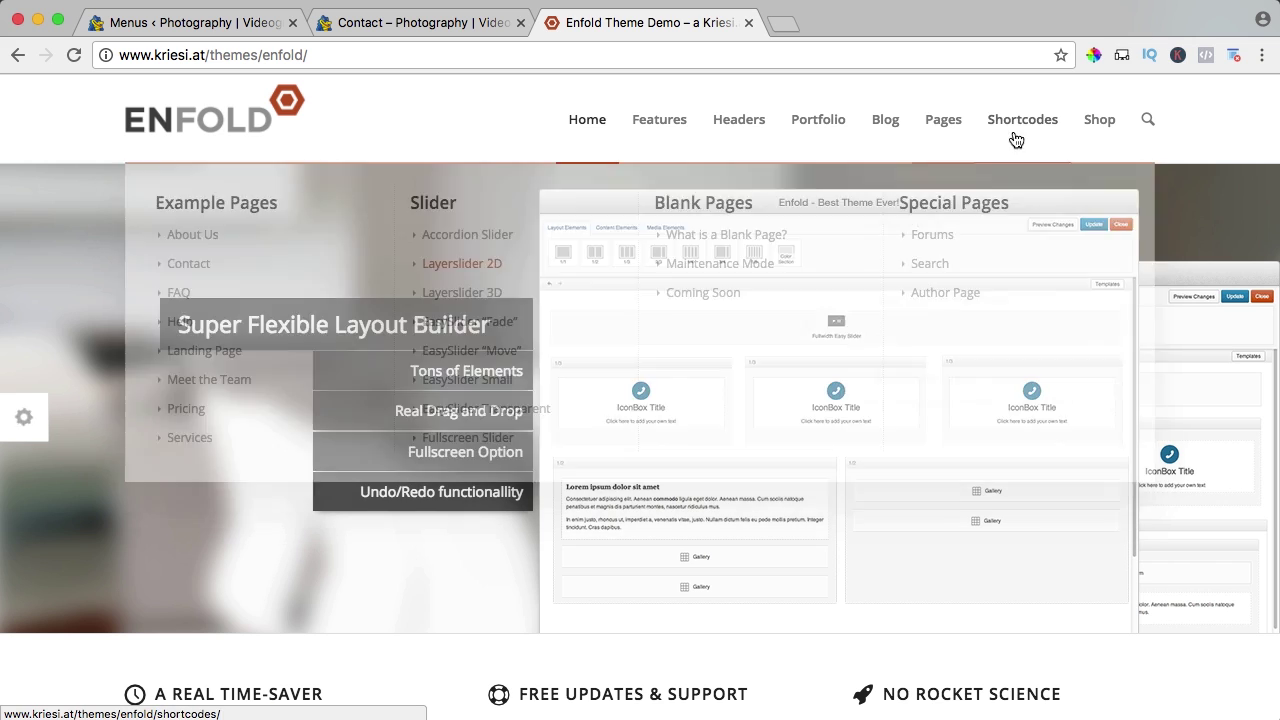
pyautogui.moveTo(1096, 128)
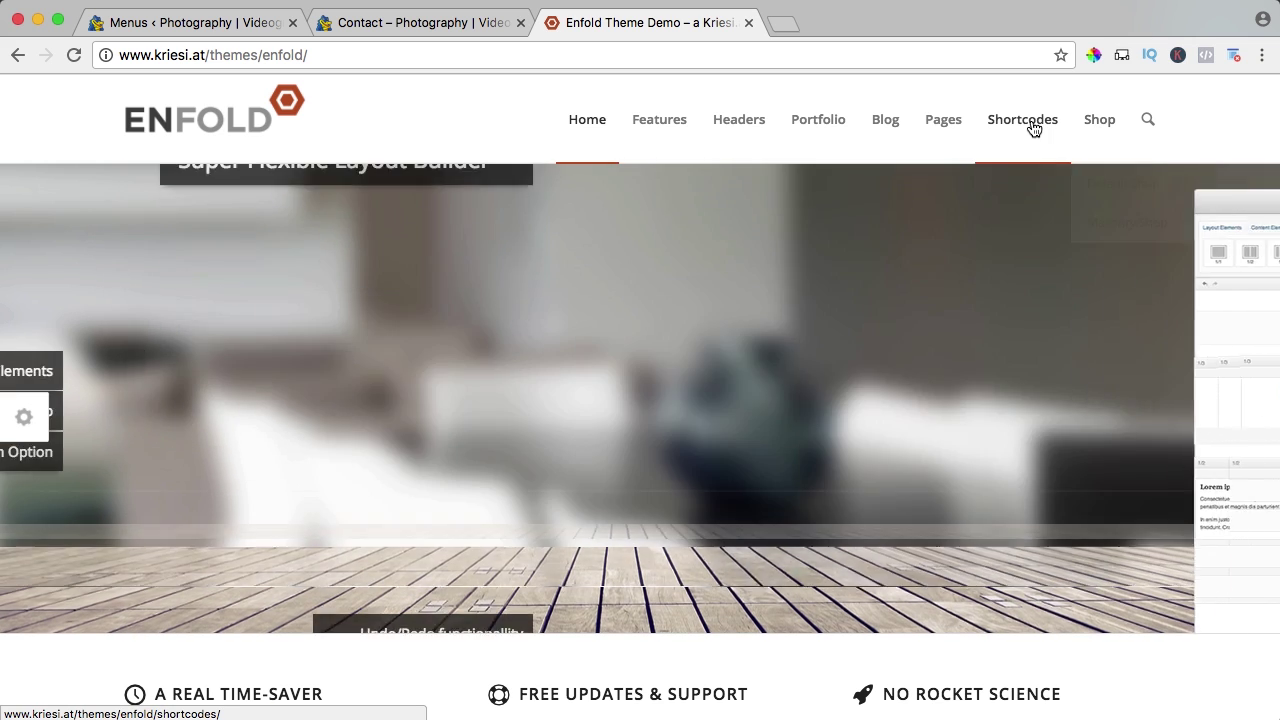
pyautogui.moveTo(1031, 126)
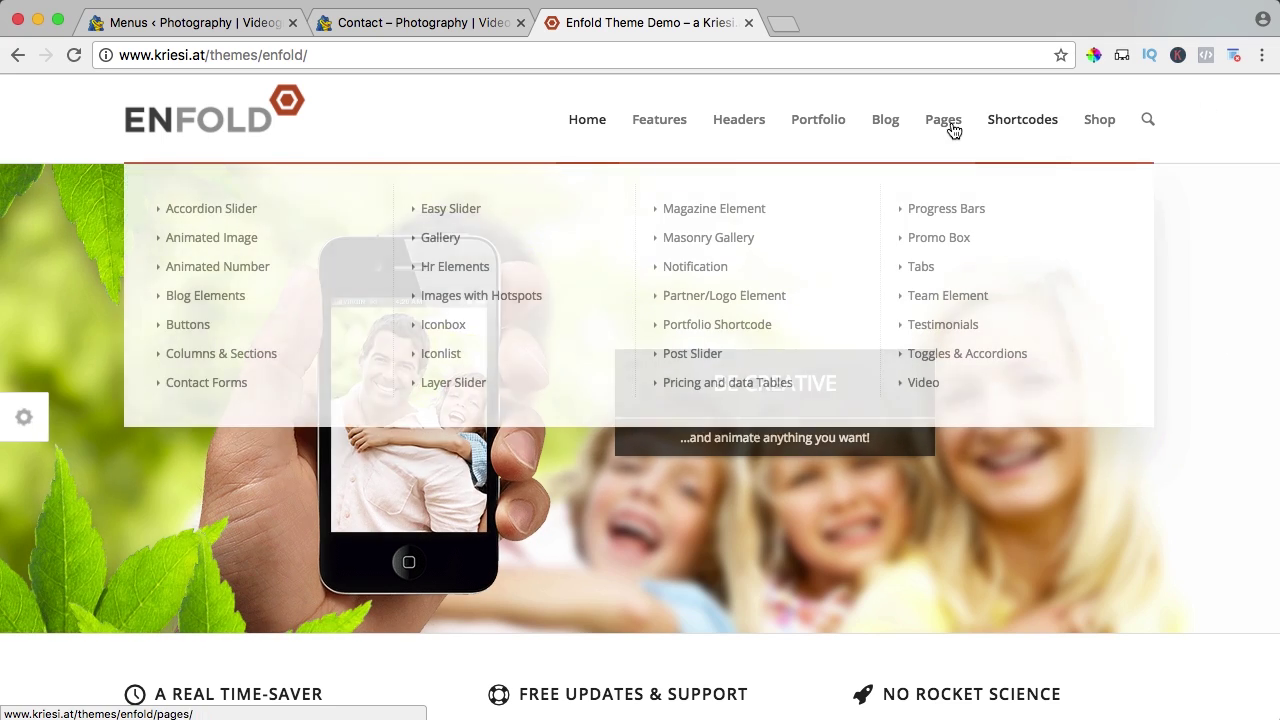
# Step: Close the Enfold demo and view the Services dropdown listing Advanced Layerslider, Cart and other pages
pyautogui.press('super+w')
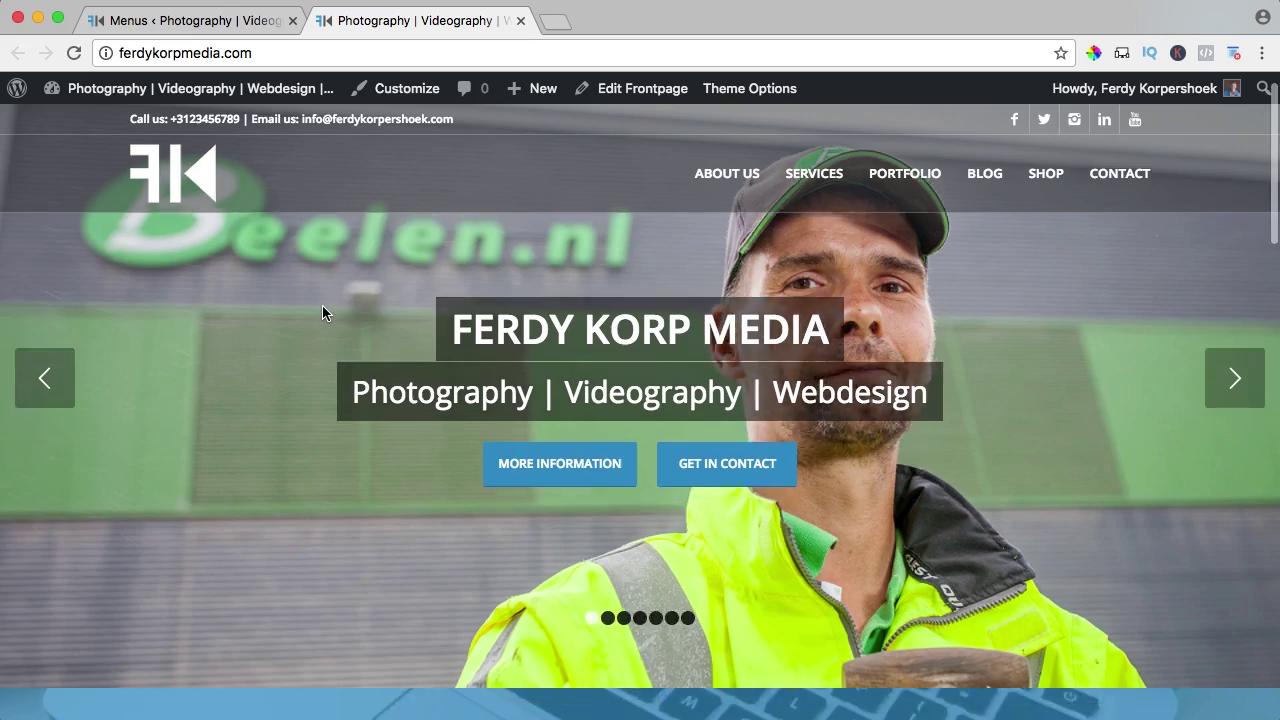
pyautogui.scroll(-5, 322, 305)
pyautogui.scroll(5, 322, 311)
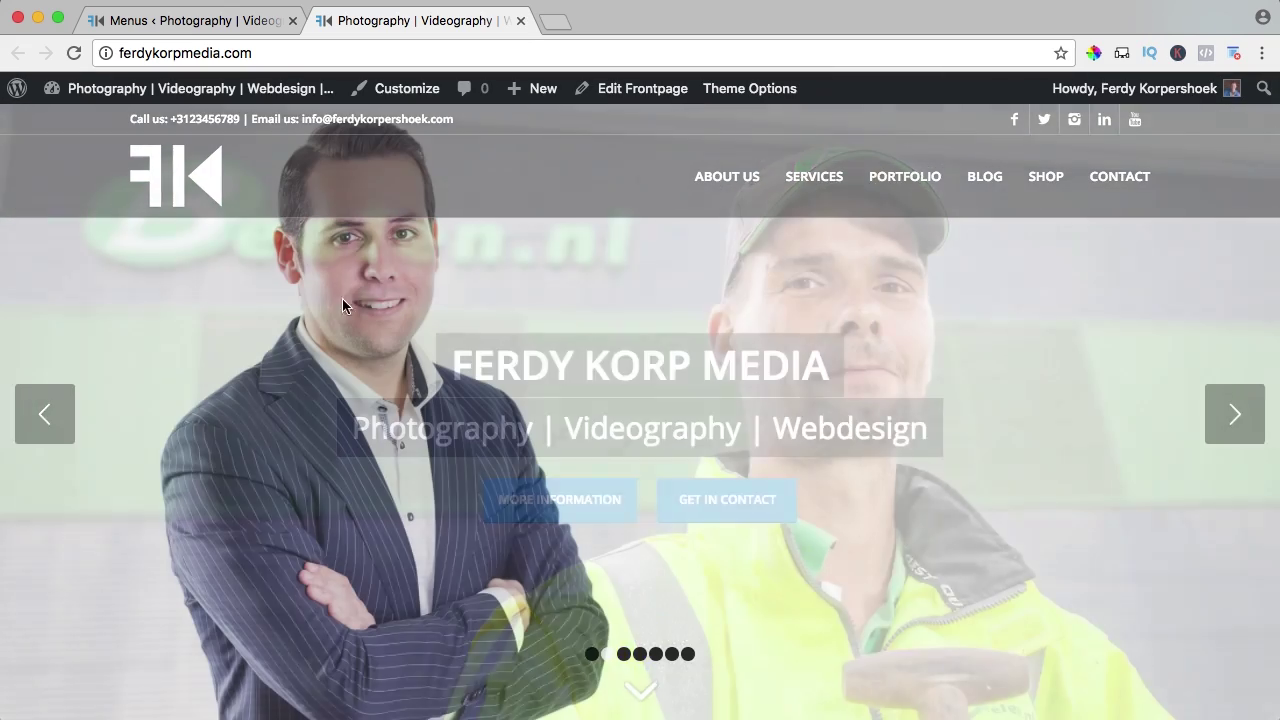
pyautogui.moveTo(830, 182)
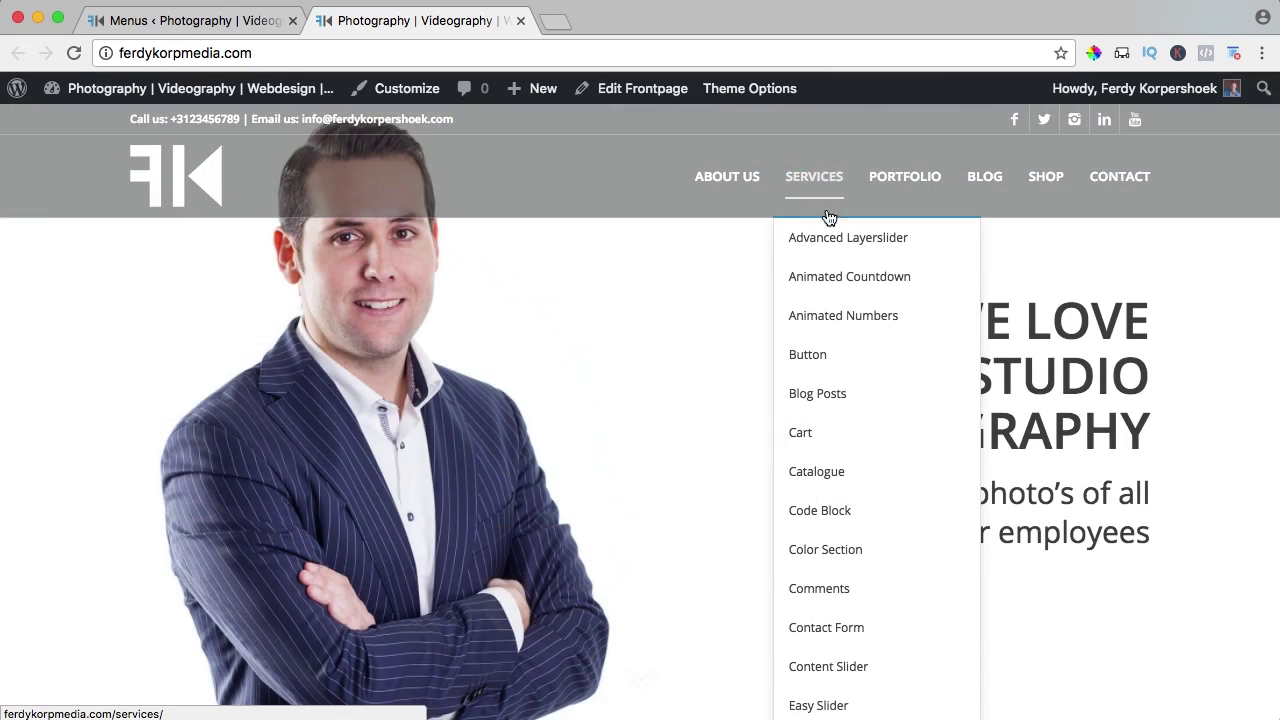
pyautogui.scroll(-2, 827, 276)
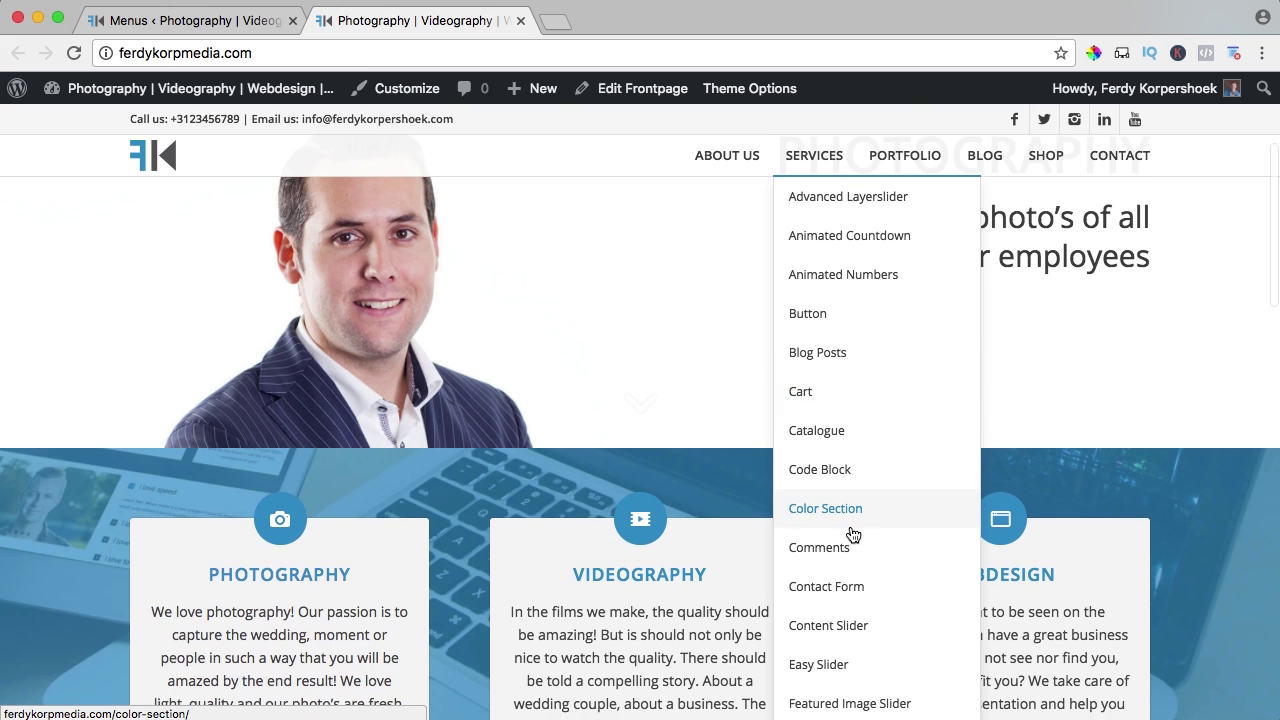
pyautogui.scroll(5, 851, 531)
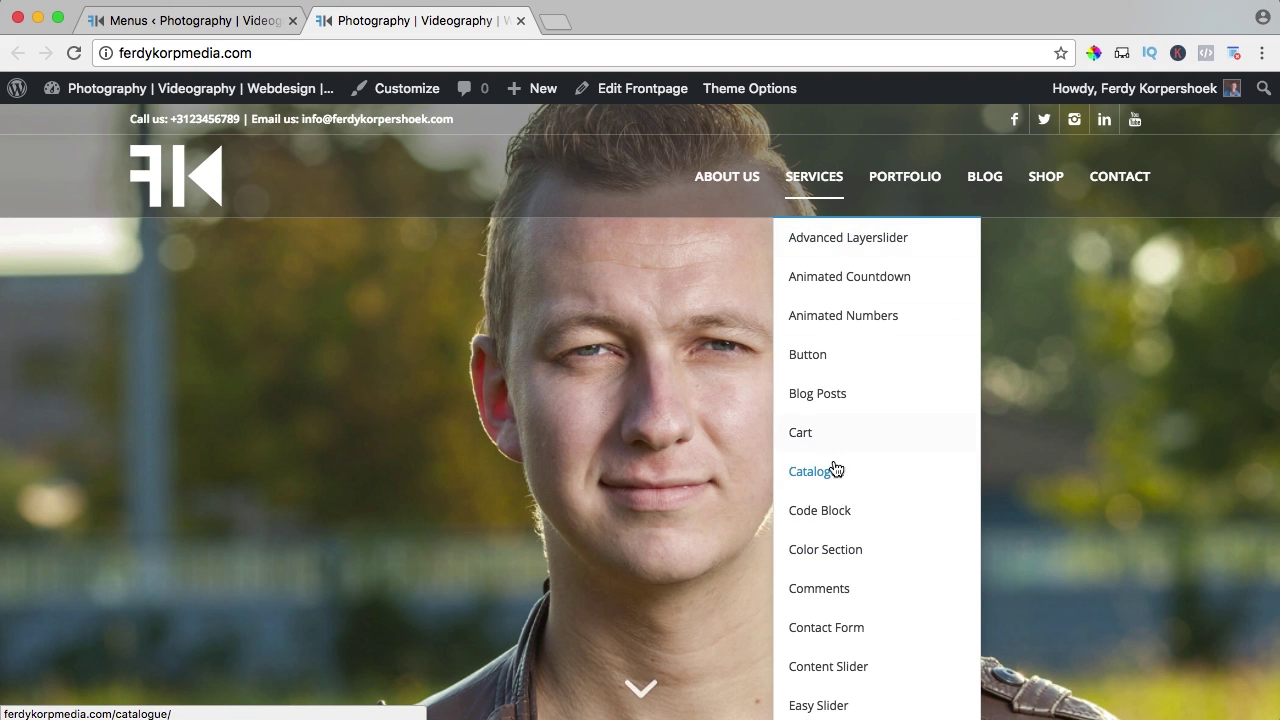
# Step: Tick Use as Mega Menu on the SERVICES item in main_menu
pyautogui.click(198, 29)
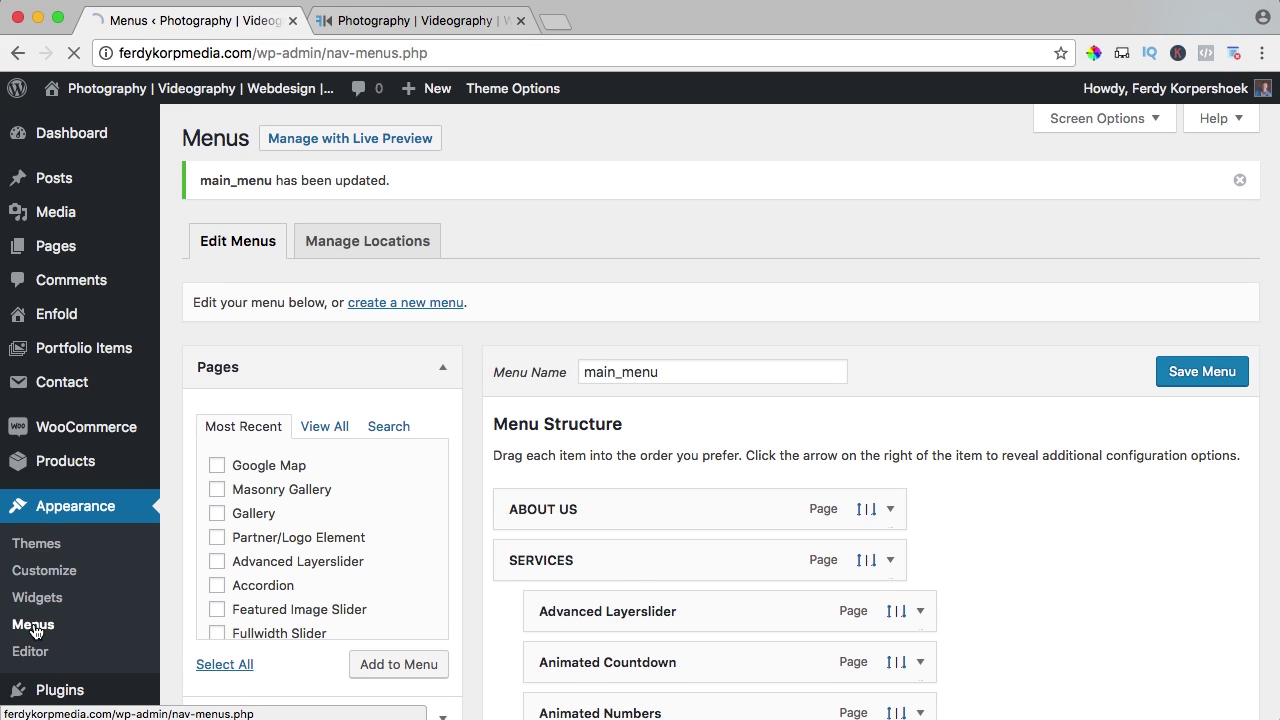
pyautogui.click(890, 508)
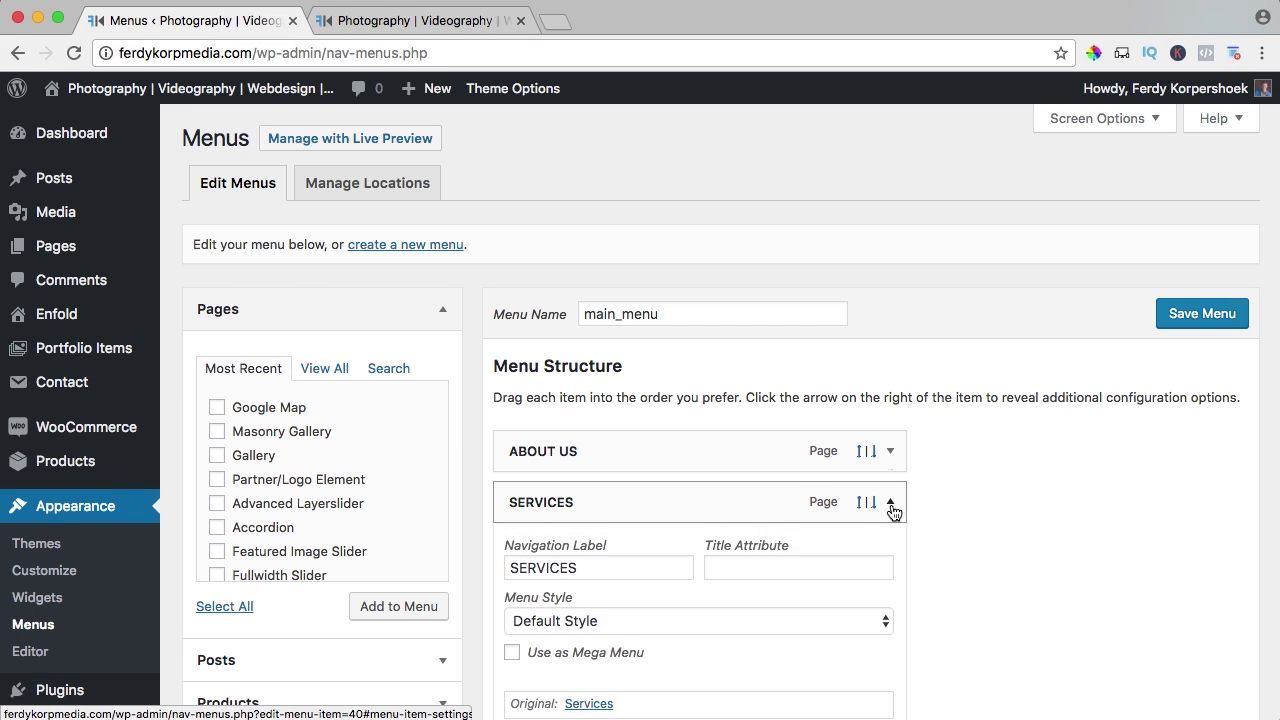
pyautogui.scroll(-3, 889, 506)
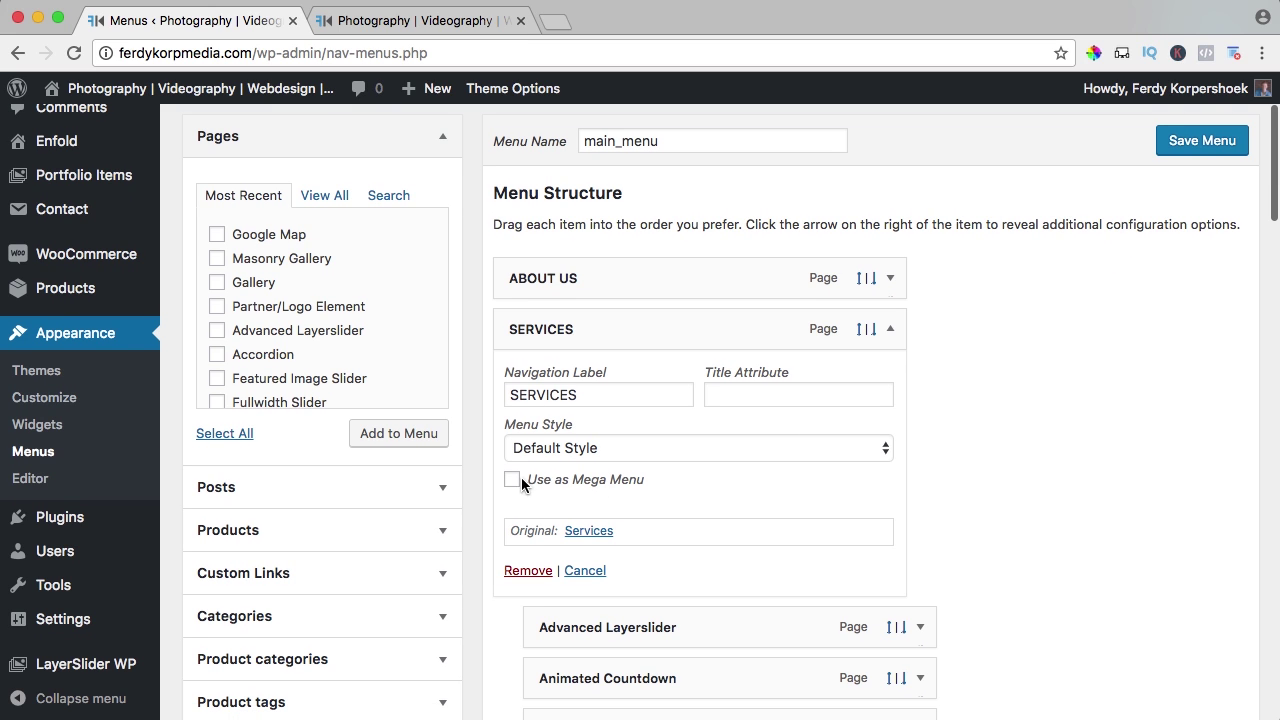
pyautogui.click(512, 480)
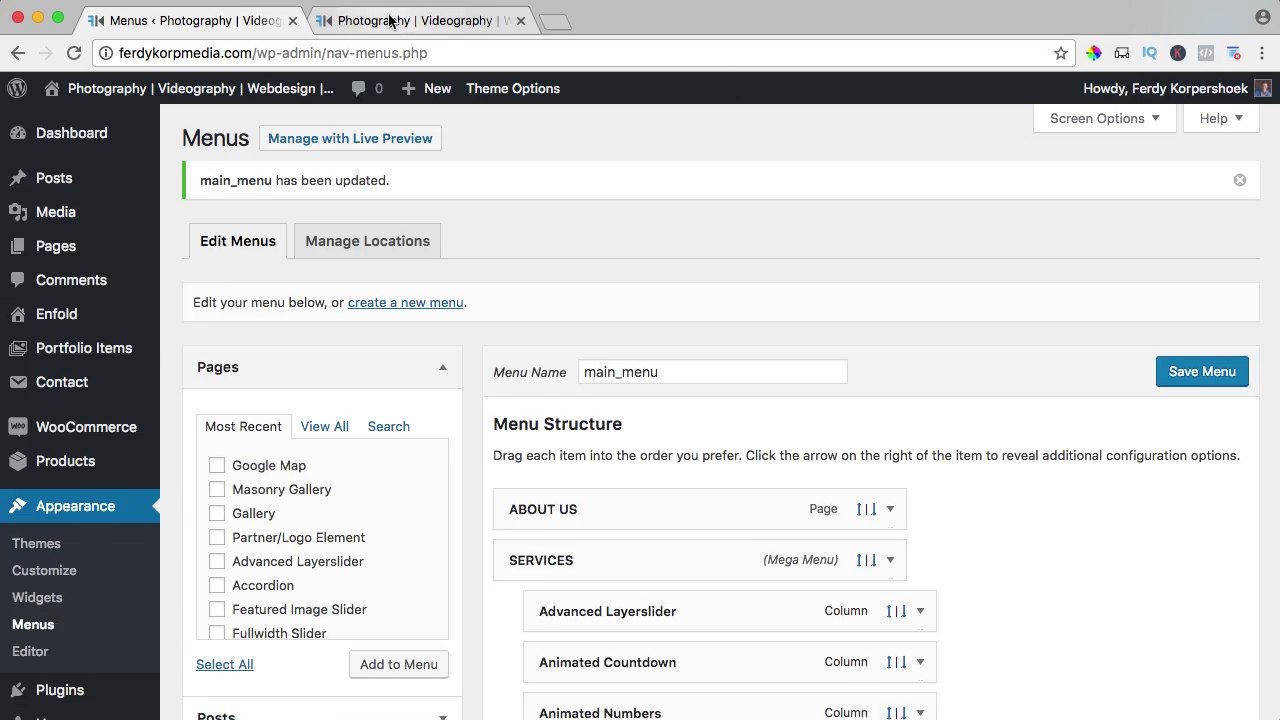
# Step: Check the live Services mega menu, now a wide six-column grid of element page links
pyautogui.click(389, 20)
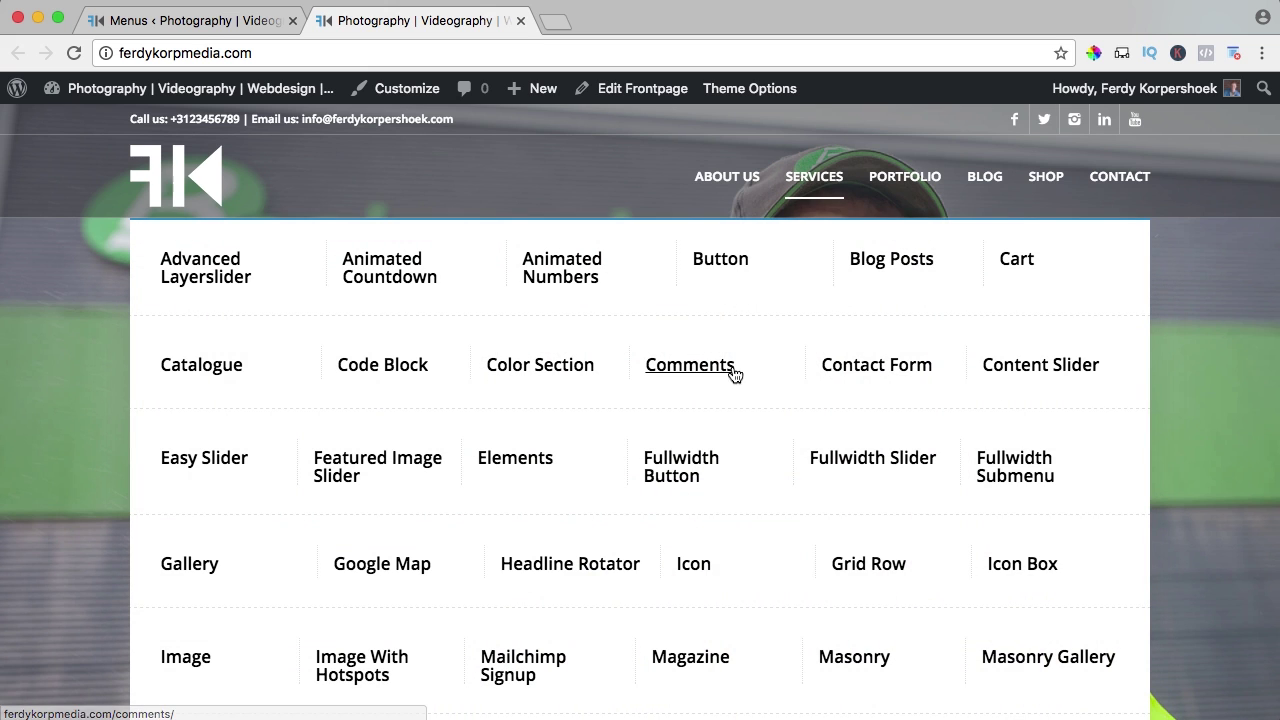
pyautogui.scroll(-2, 690, 368)
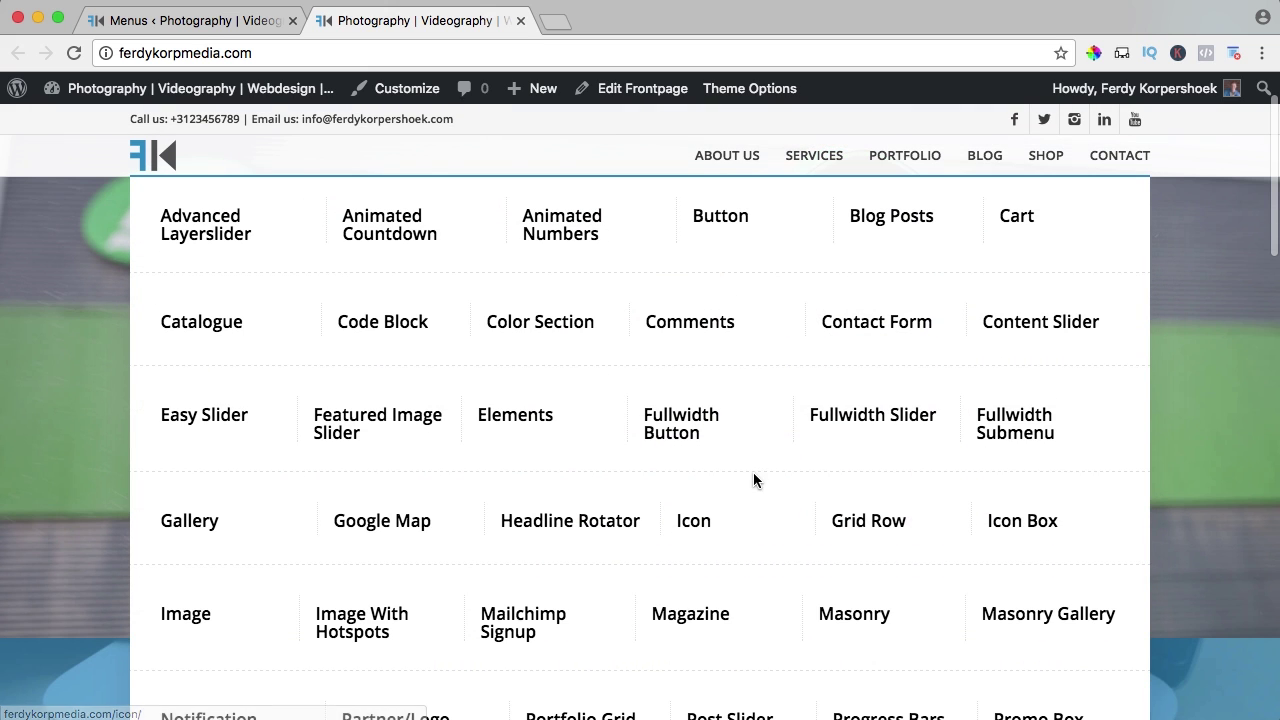
pyautogui.scroll(2, 797, 446)
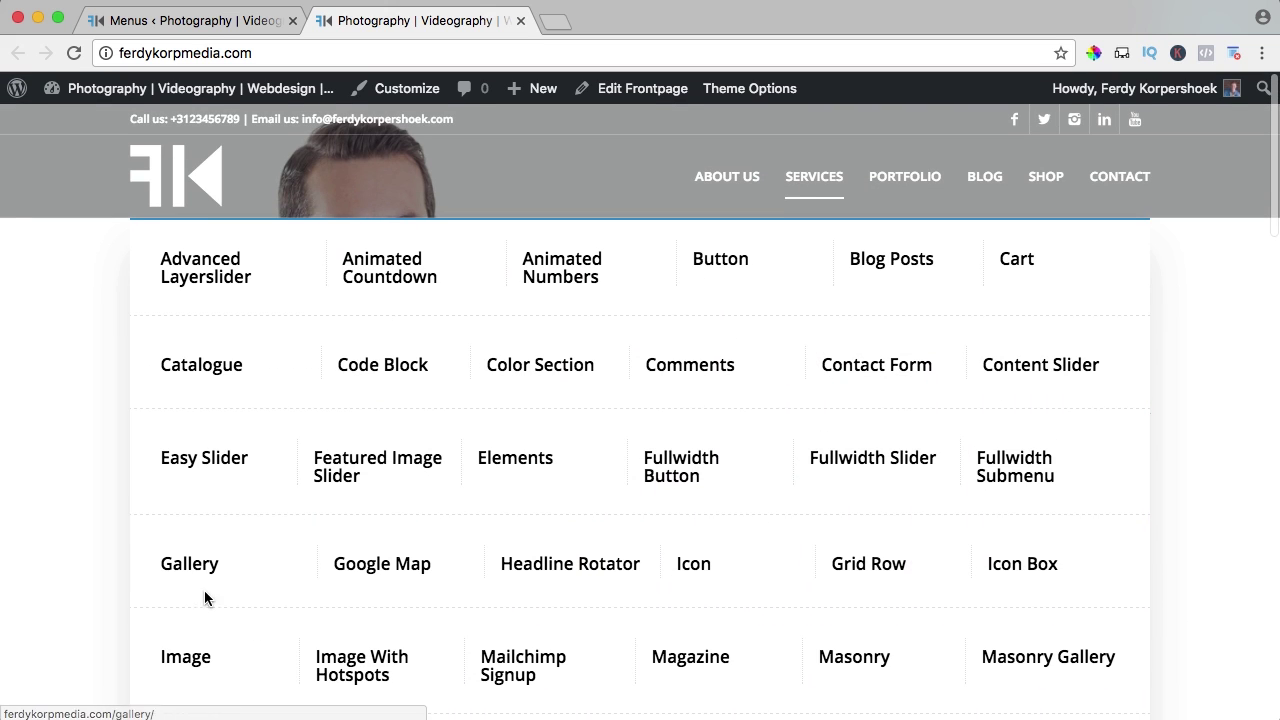
# Step: Place the Google Map page under SERVICES as the first mega menu column
pyautogui.click(195, 20)
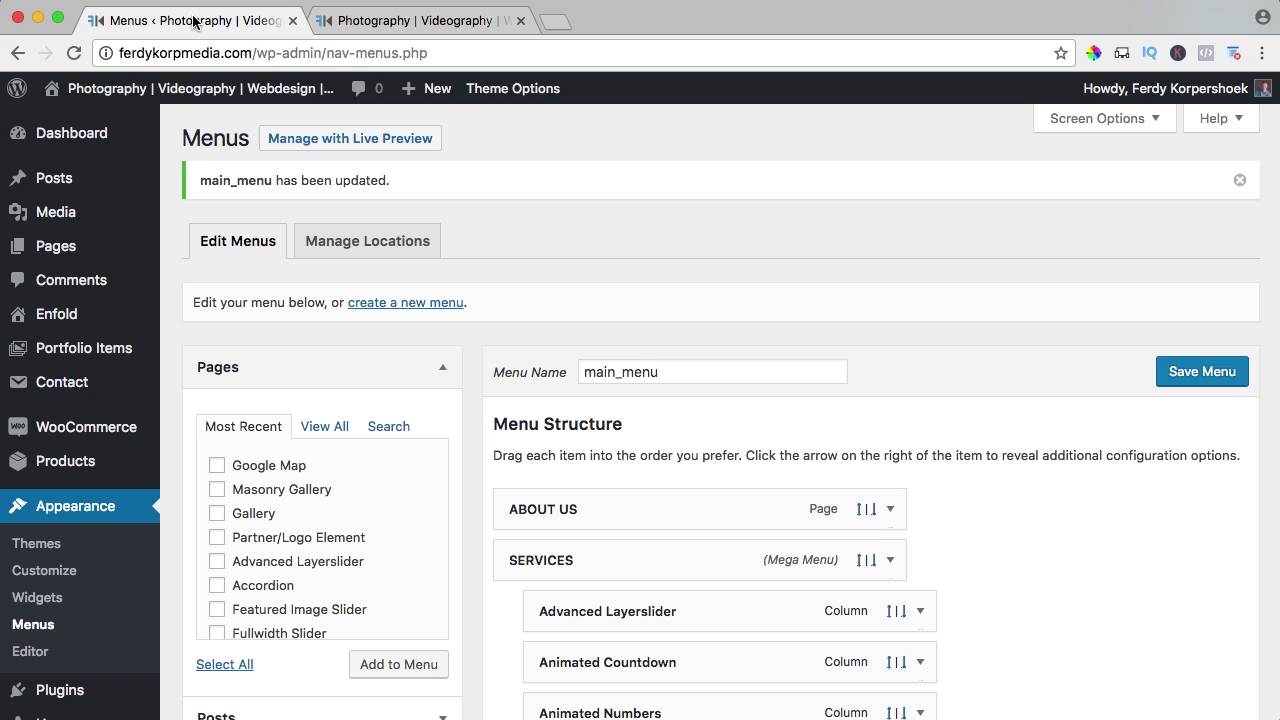
pyautogui.scroll(-1, 221, 397)
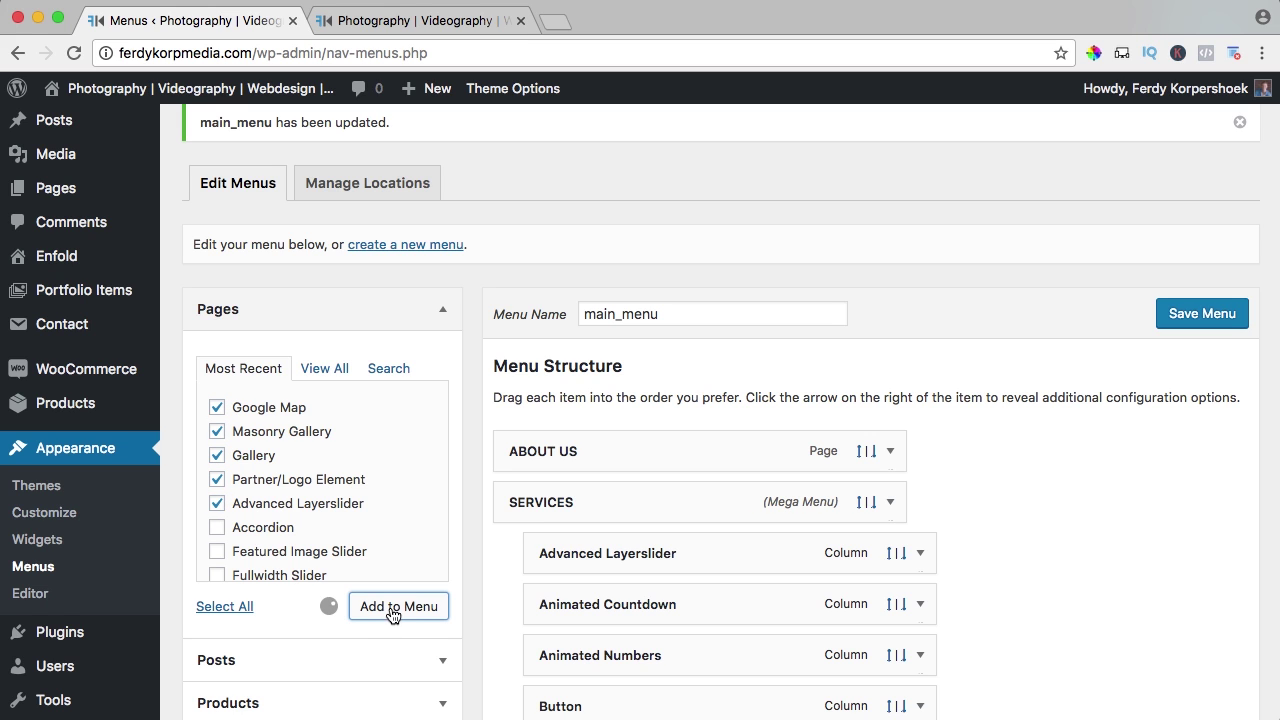
pyautogui.scroll(-15, 708, 570)
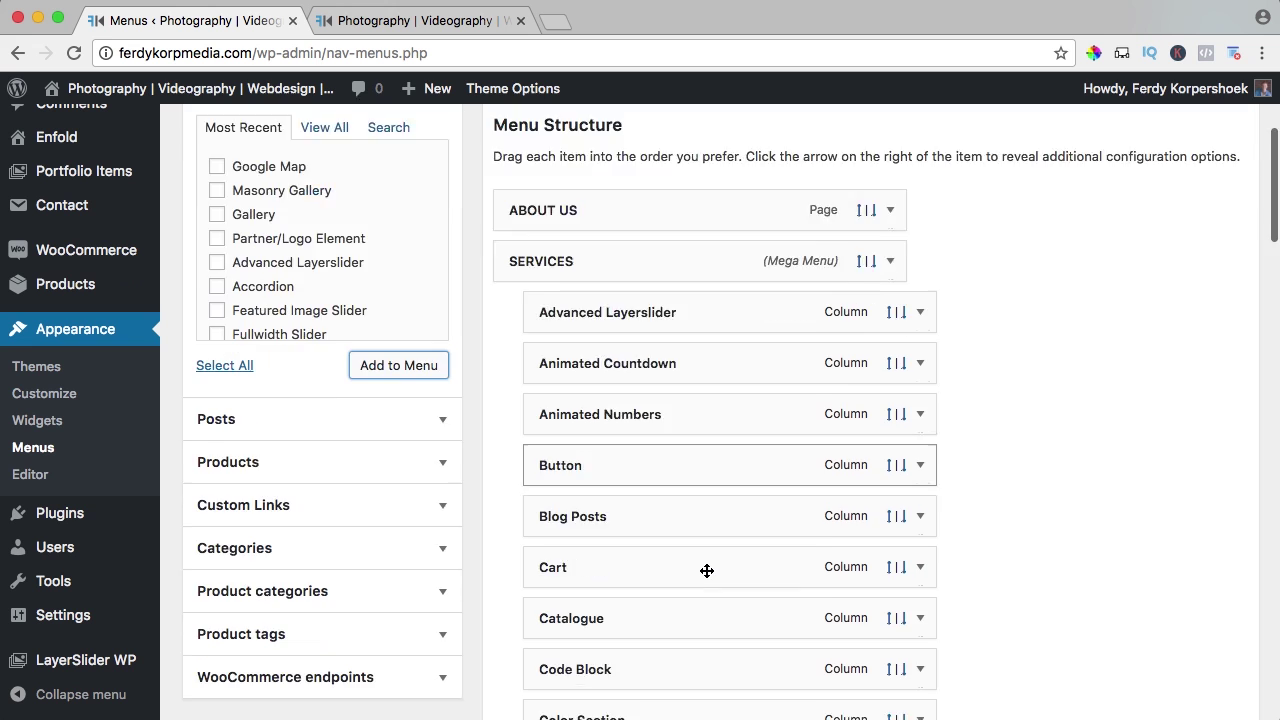
pyautogui.scroll(-10, 702, 574)
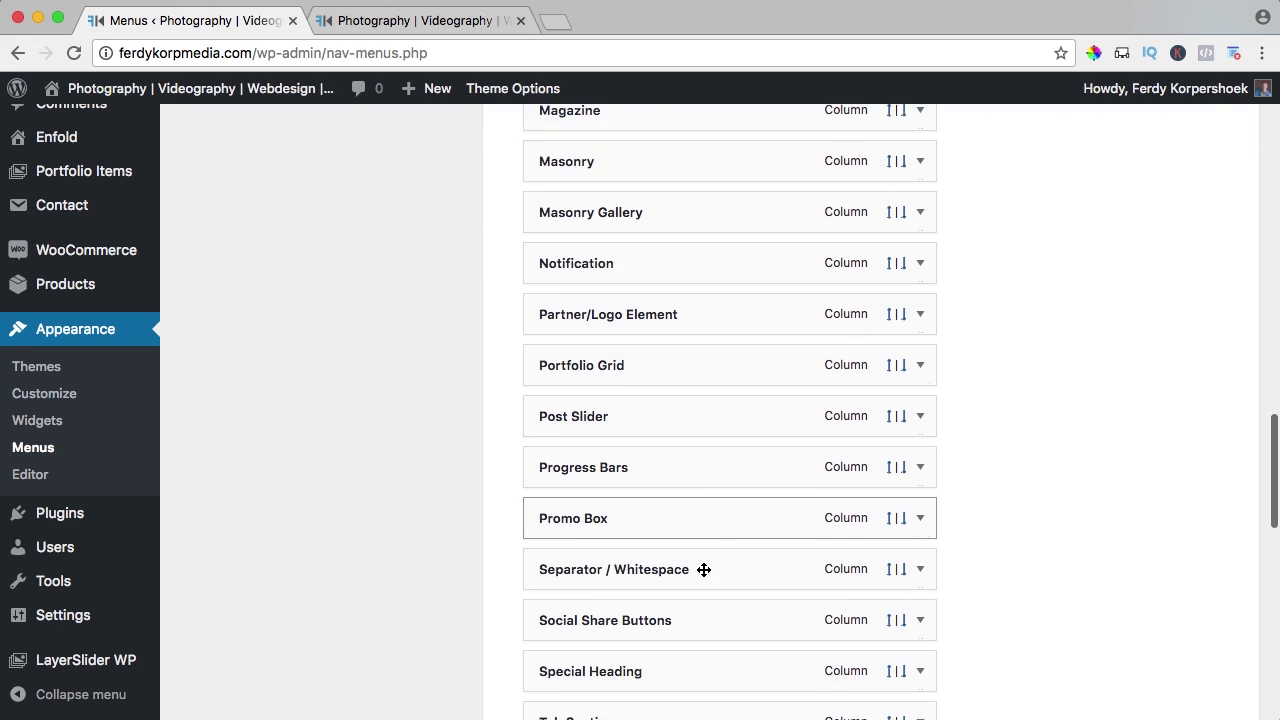
pyautogui.scroll(-2, 704, 570)
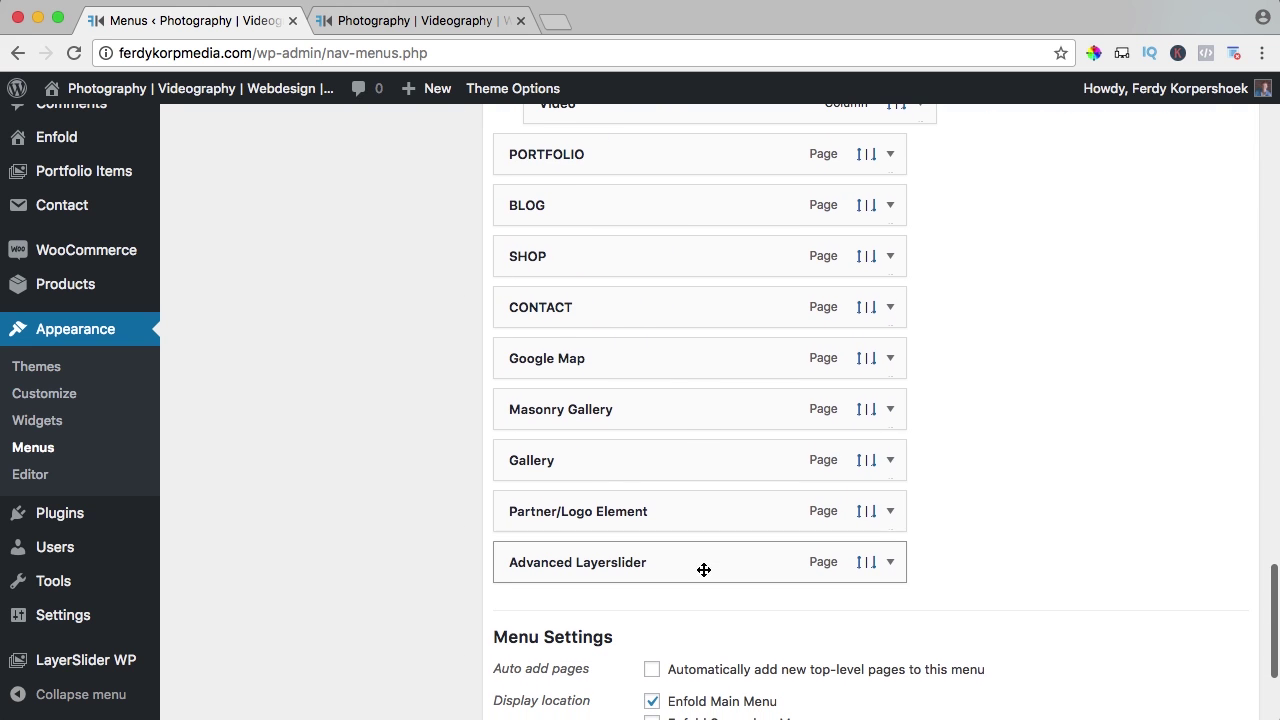
pyautogui.moveTo(580, 358); pyautogui.dragTo(611, 280)
pyautogui.scroll(10, 586, 268)
pyautogui.scroll(8, 586, 271)
pyautogui.scroll(7, 586, 280)
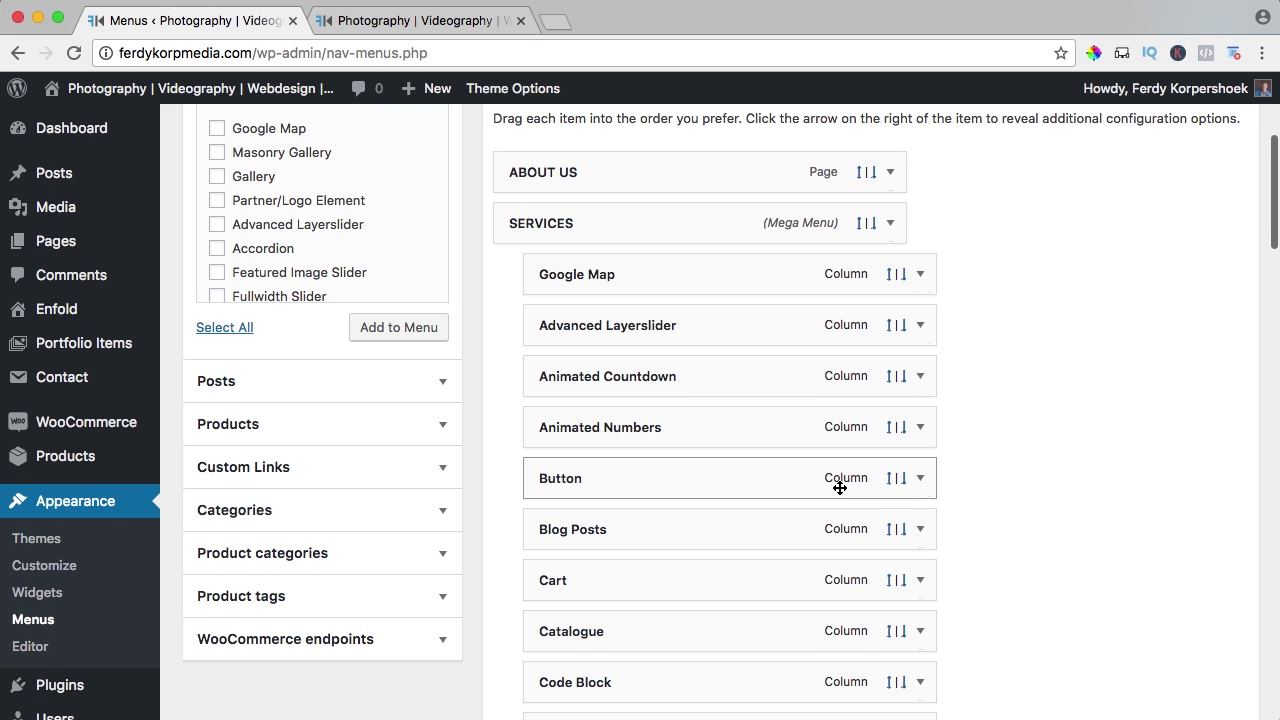
pyautogui.scroll(-1, 844, 565)
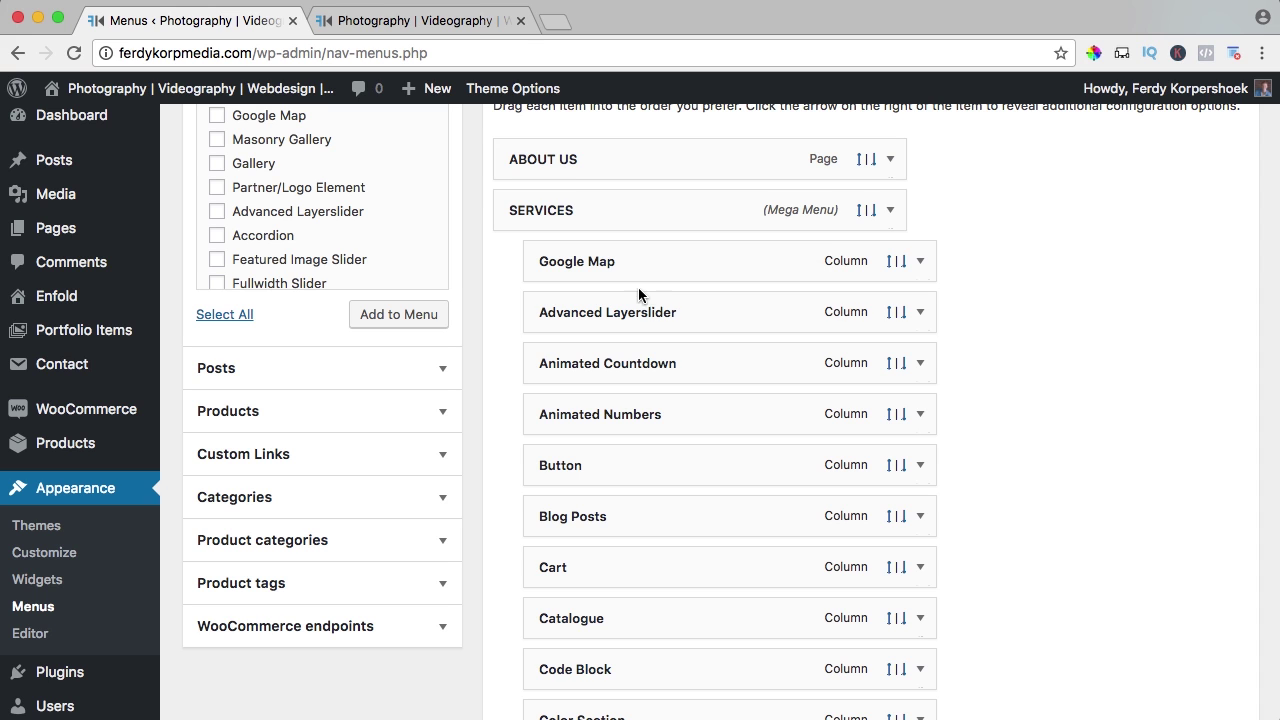
# Step: Nest Advanced Layerslider, Animated Countdown, Animated Numbers, Button, Blog Posts, Cart, Catalogue, Color Section, Comments under Google Map
pyautogui.moveTo(638, 312)
pyautogui.mouseDown()
pyautogui.moveTo(668, 312)
pyautogui.moveTo(646, 314)
pyautogui.mouseUp()
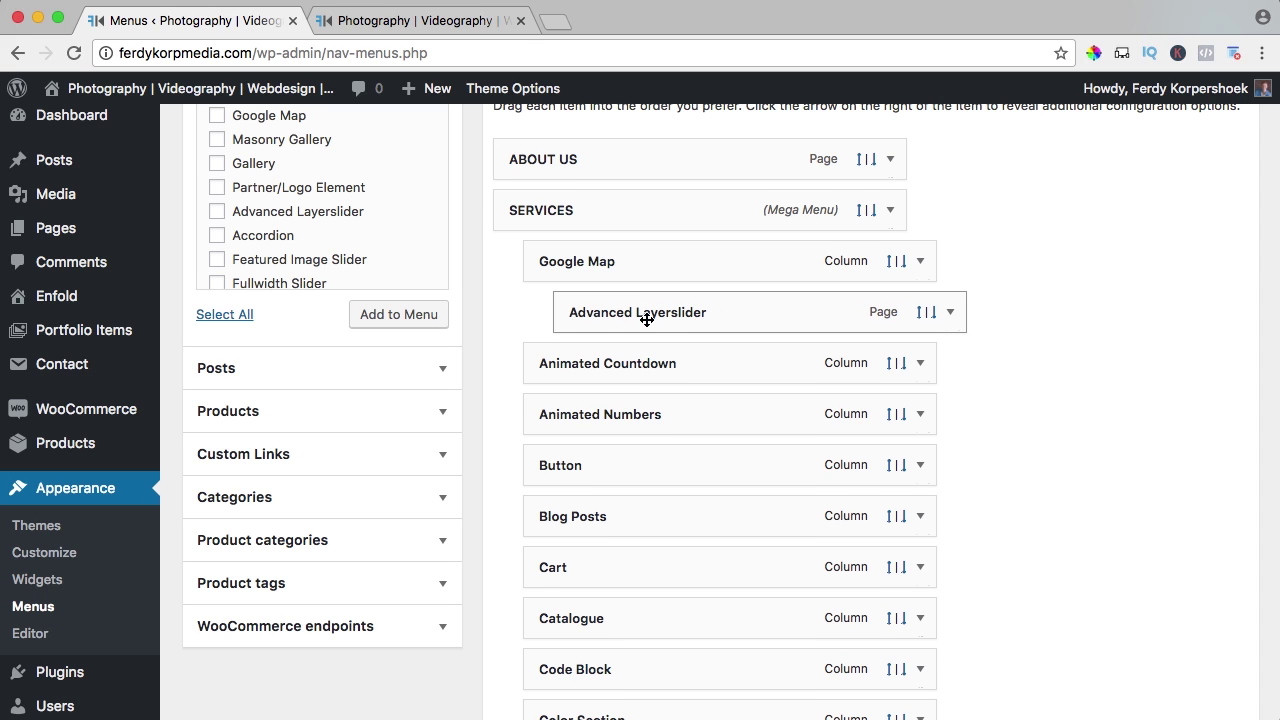
pyautogui.moveTo(584, 362); pyautogui.dragTo(648, 366)
pyautogui.moveTo(600, 418); pyautogui.dragTo(630, 417)
pyautogui.moveTo(570, 469); pyautogui.dragTo(600, 466)
pyautogui.moveTo(590, 520); pyautogui.dragTo(640, 518)
pyautogui.moveTo(592, 566)
pyautogui.mouseDown()
pyautogui.moveTo(596, 578)
pyautogui.moveTo(605, 570)
pyautogui.mouseUp()
pyautogui.moveTo(586, 618); pyautogui.dragTo(620, 620)
pyautogui.moveTo(578, 658); pyautogui.dragTo(612, 666)
pyautogui.scroll(-3, 620, 612)
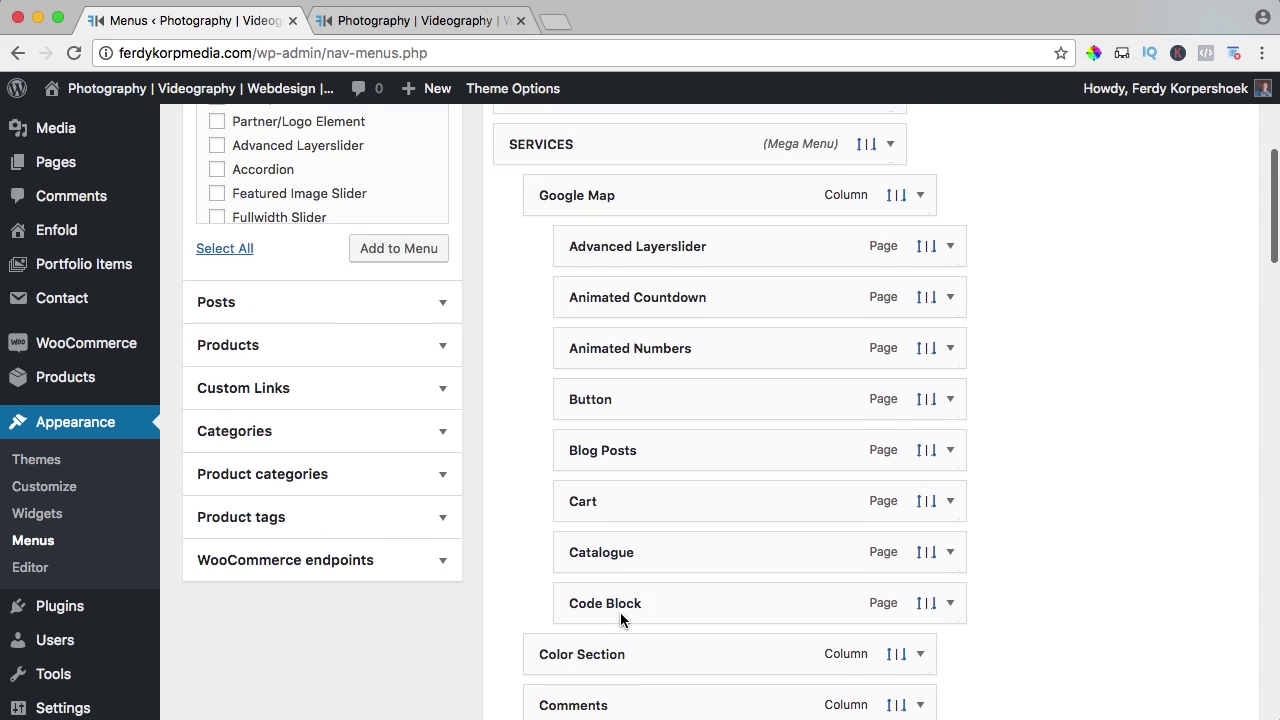
pyautogui.moveTo(594, 541); pyautogui.dragTo(630, 538)
pyautogui.moveTo(543, 574); pyautogui.dragTo(636, 580)
pyautogui.scroll(5, 774, 426)
# Step: Set the Google Map column's Mega Menu Column Title to '-' and save main_menu
pyautogui.scroll(1, 760, 418)
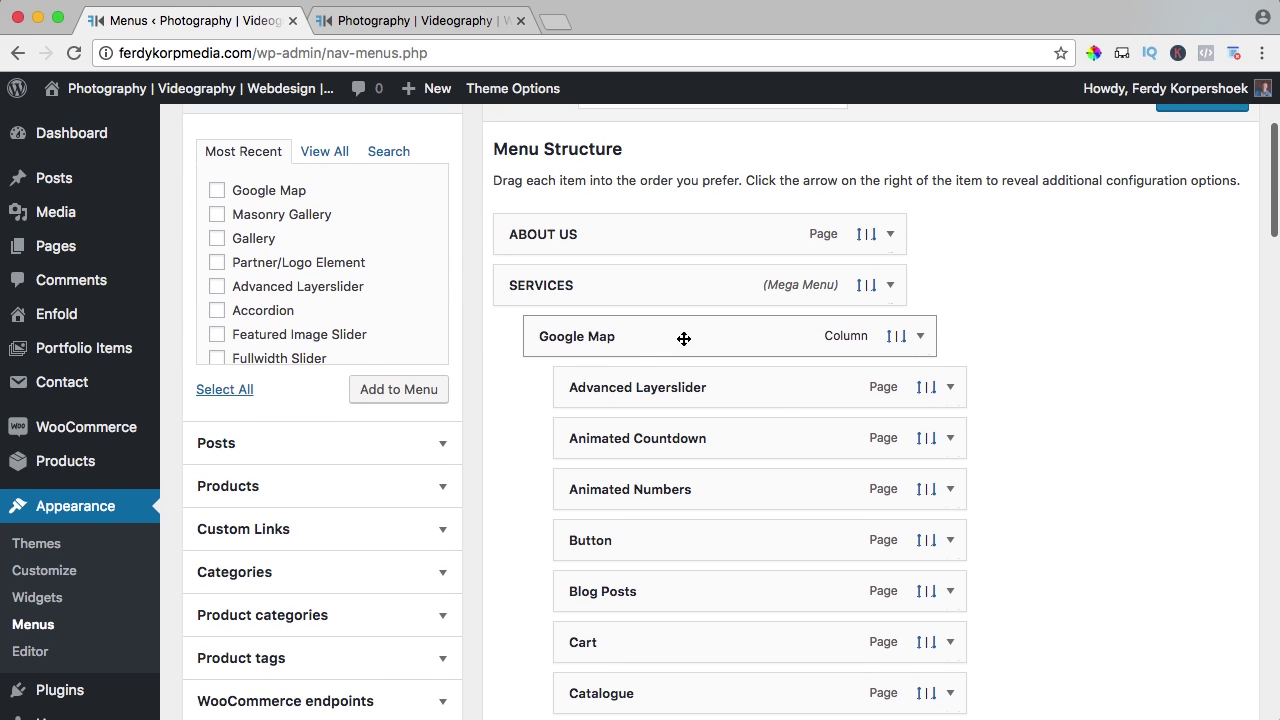
pyautogui.click(920, 336)
pyautogui.click(643, 425)
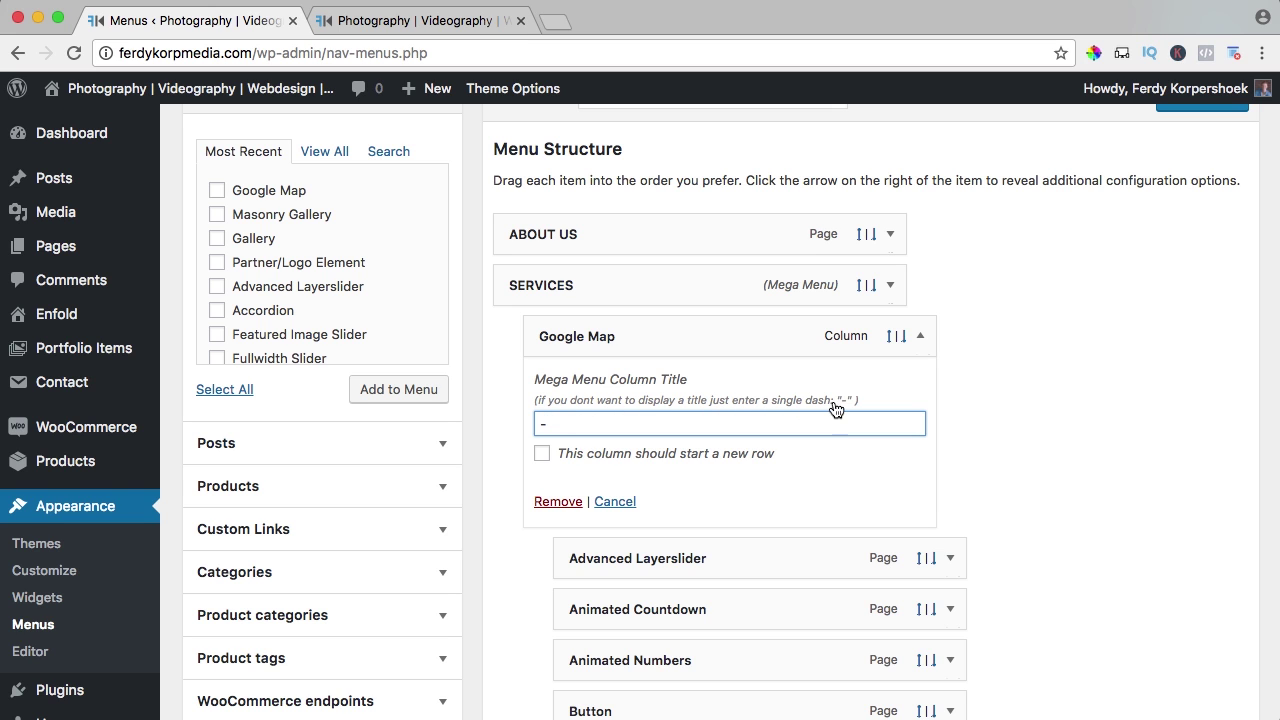
pyautogui.write('-')
pyautogui.scroll(3, 793, 448)
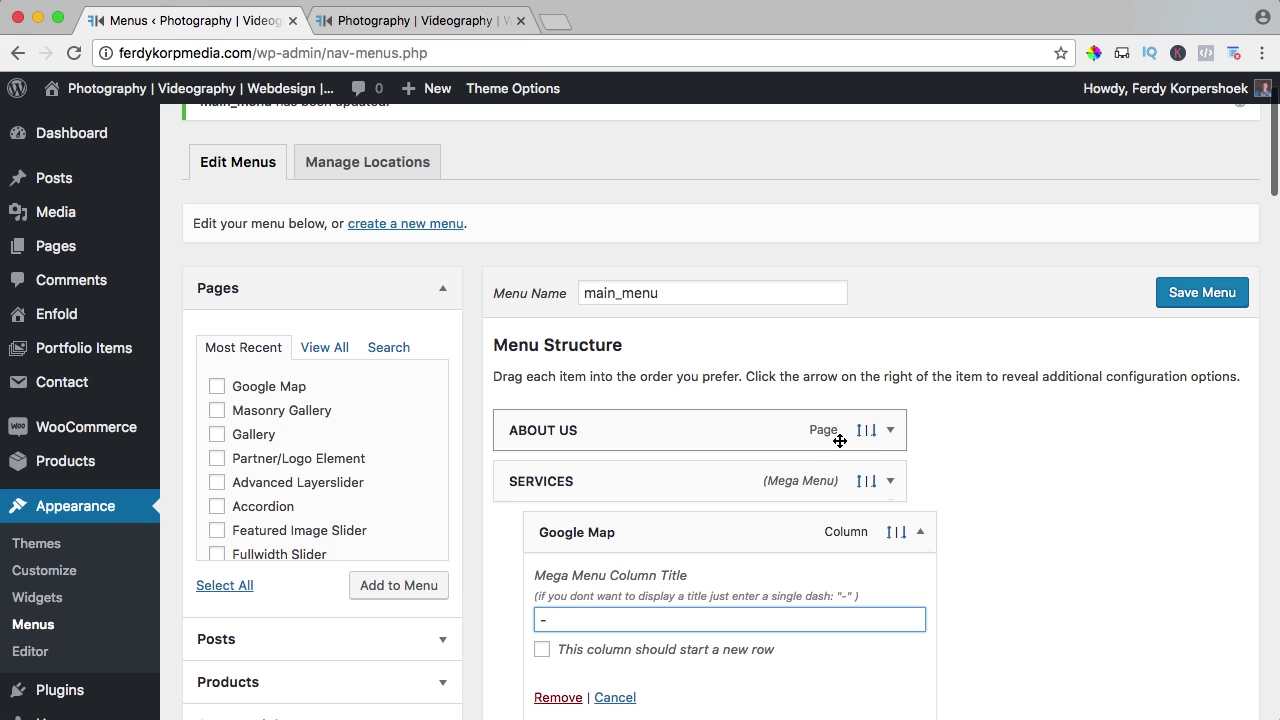
pyautogui.click(1196, 299)
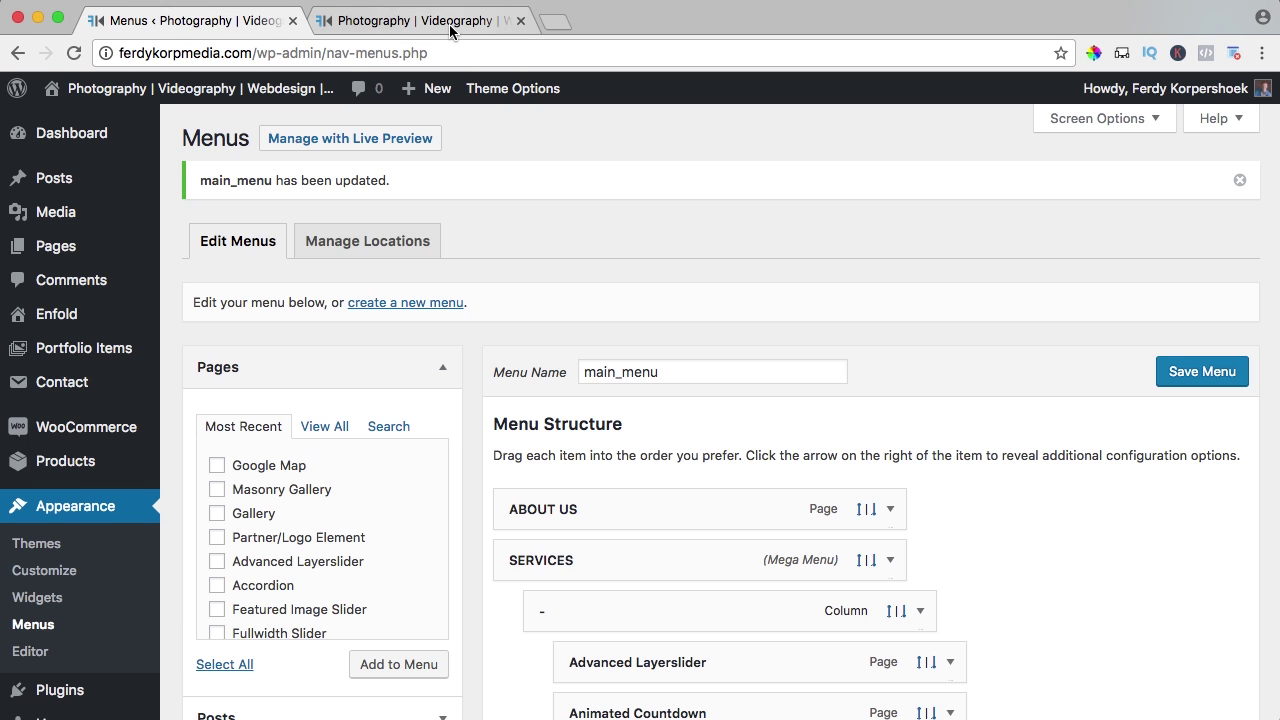
# Step: Reload the live site and view the Services mega menu, whose first column starts with Advanced Layerslider
pyautogui.click(445, 20)
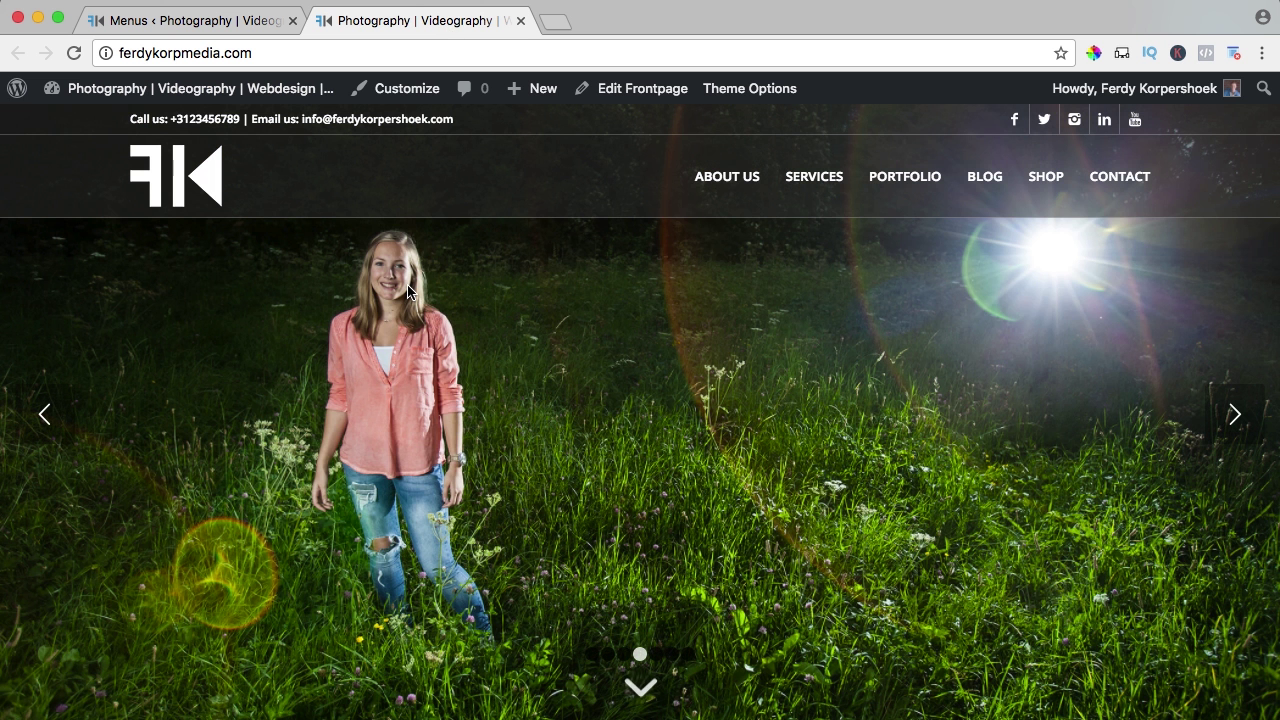
pyautogui.press('super+r')
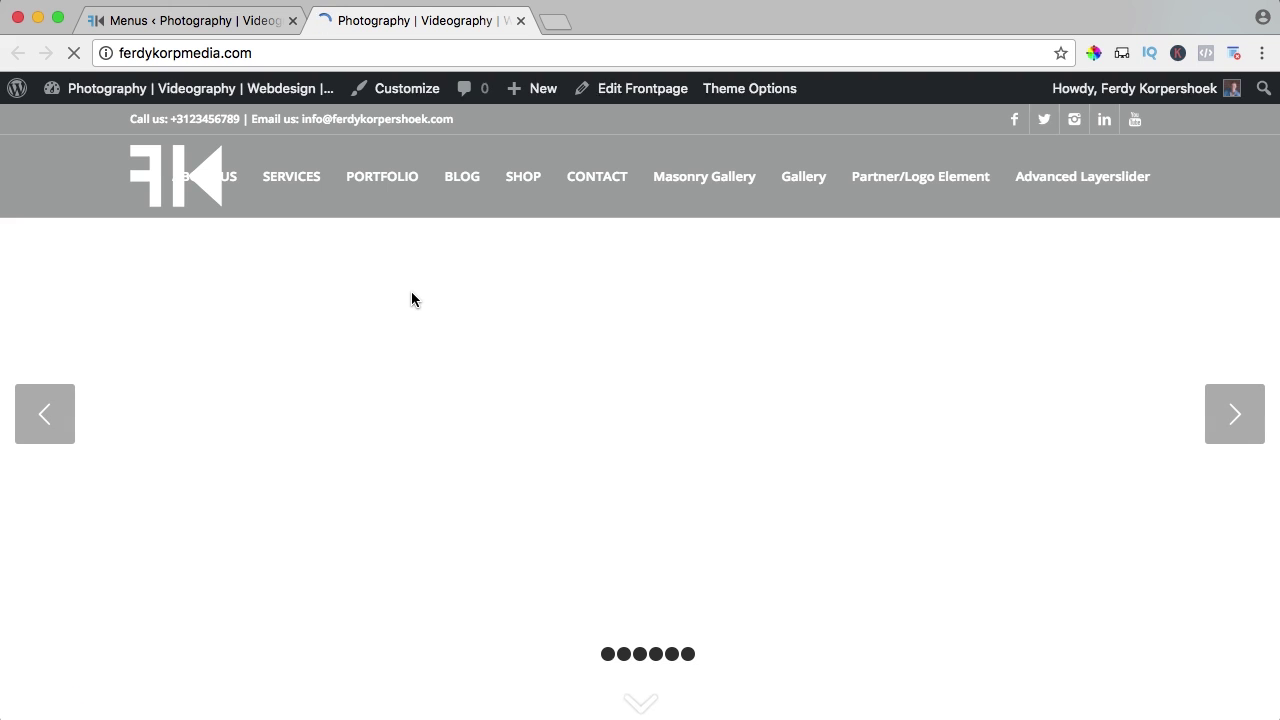
pyautogui.moveTo(289, 182)
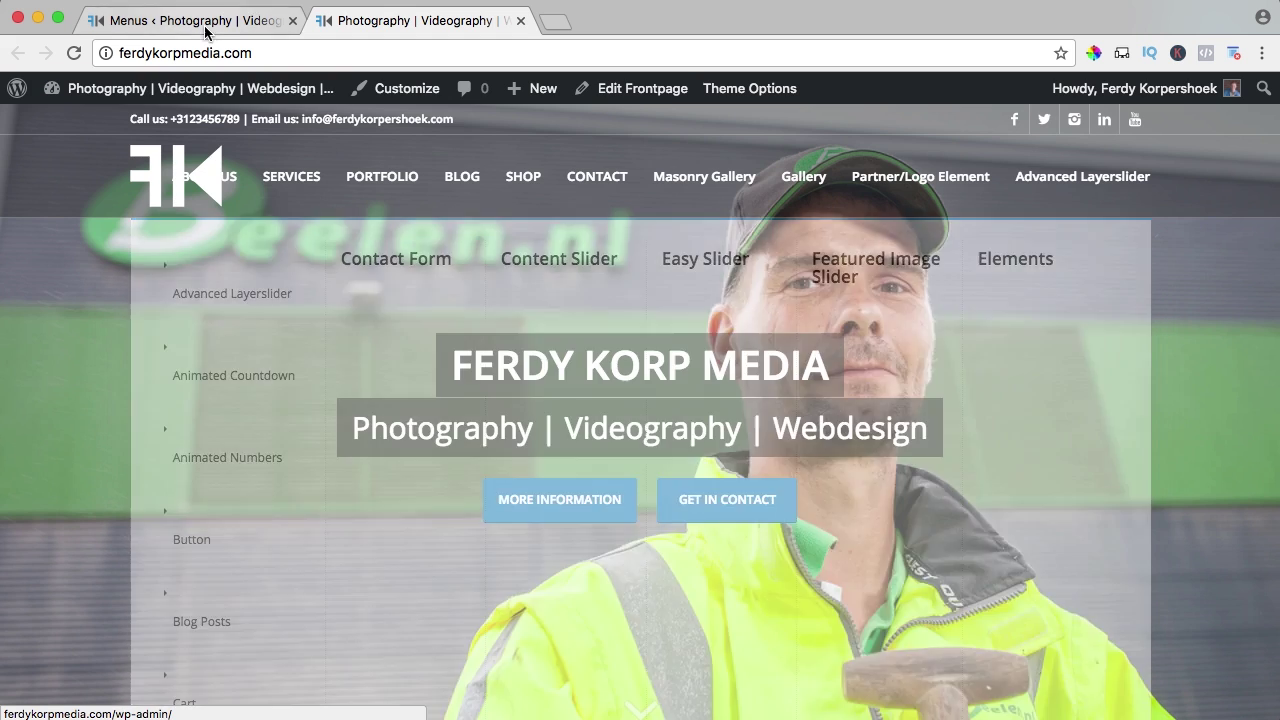
# Step: Move the Masonry Gallery item into the Services mega menu as a new column
pyautogui.click(212, 30)
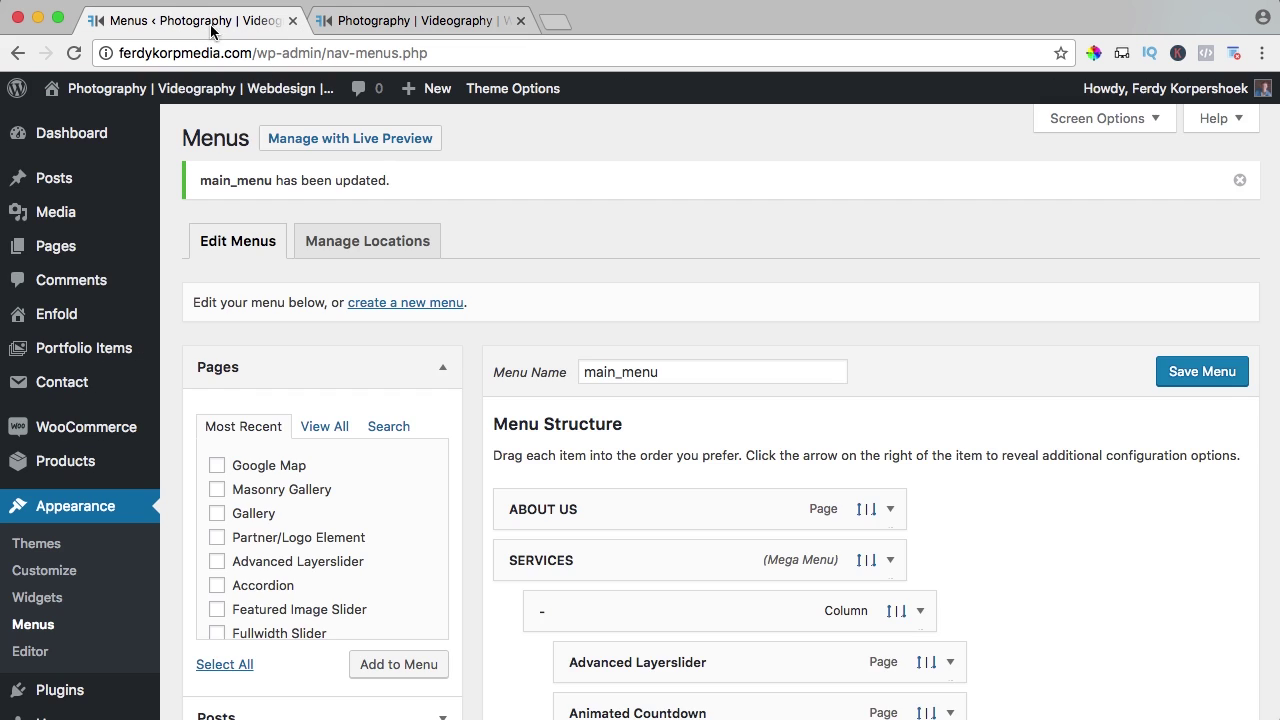
pyautogui.scroll(-19, 737, 428)
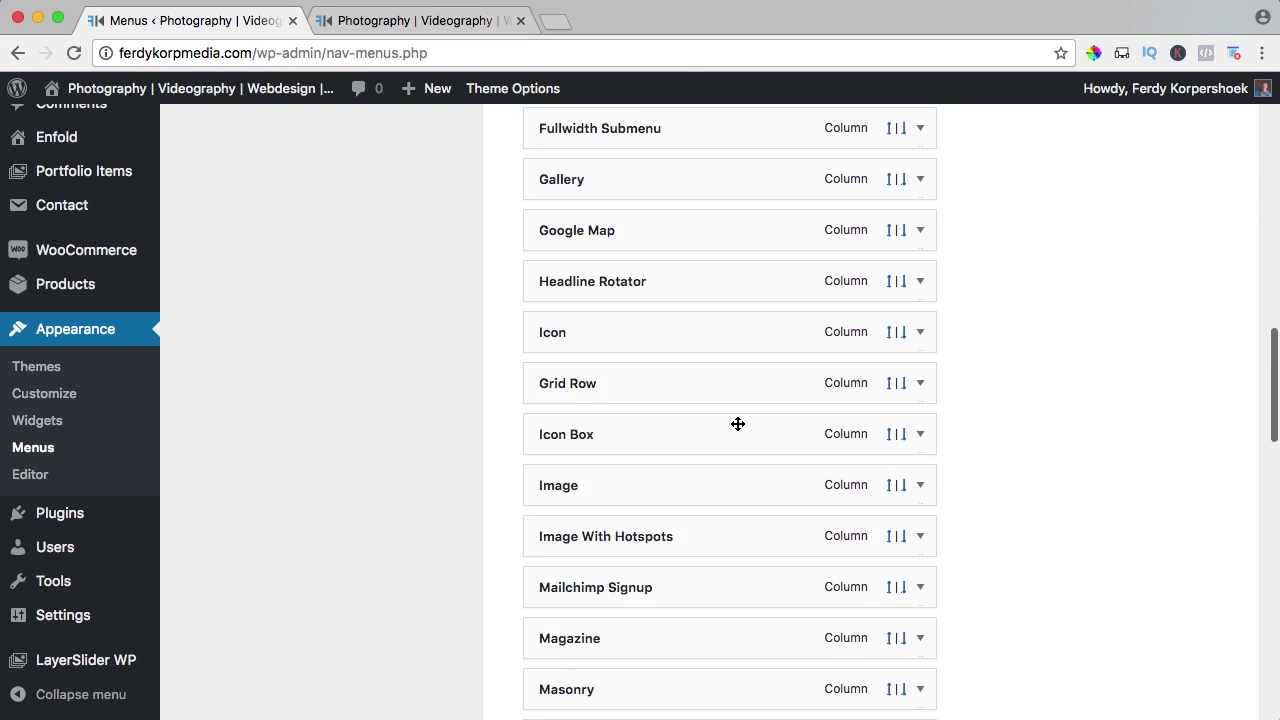
pyautogui.scroll(-20, 737, 423)
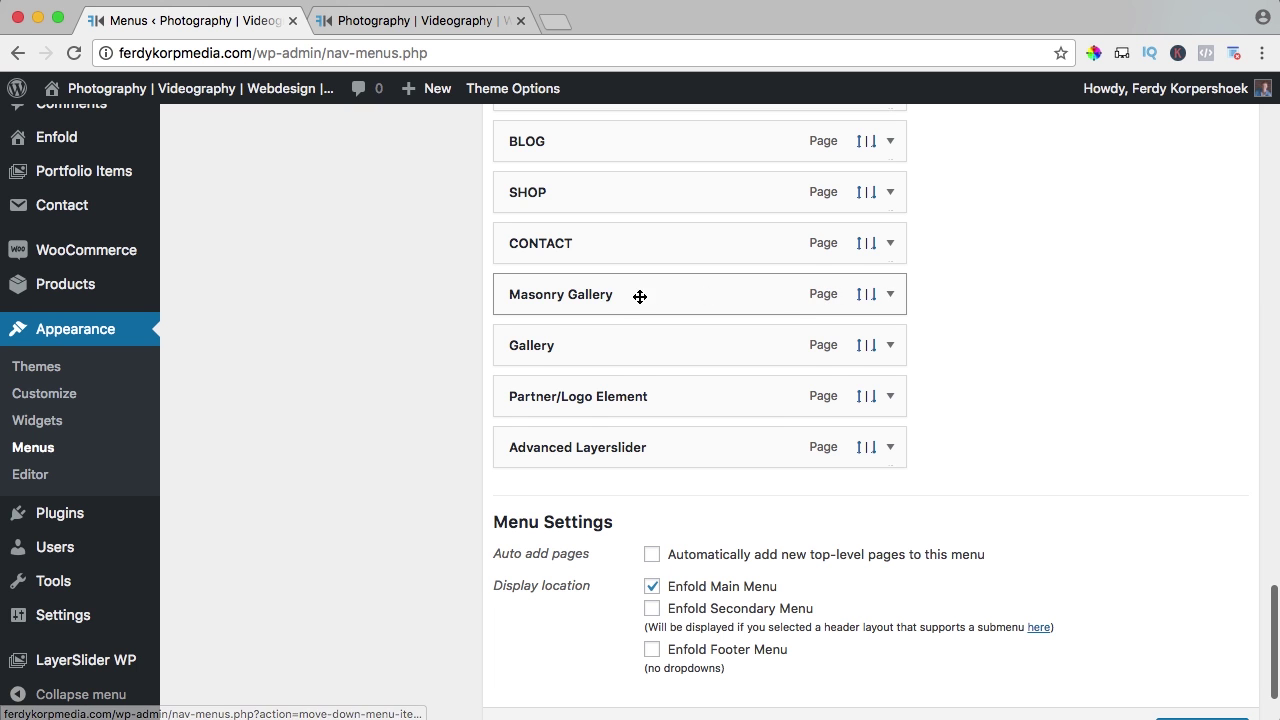
pyautogui.moveTo(640, 294); pyautogui.dragTo(662, 333)
pyautogui.scroll(20, 631, 266)
pyautogui.scroll(20, 634, 289)
pyautogui.scroll(4, 637, 303)
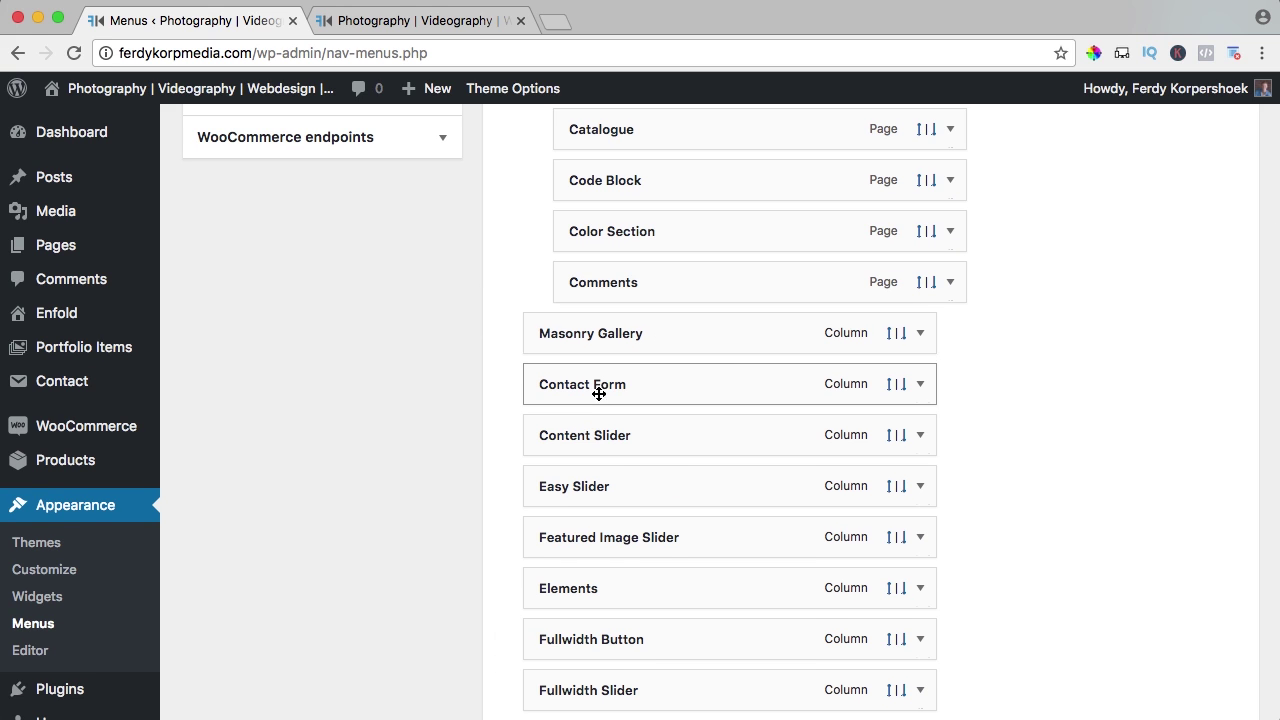
# Step: Nest Contact Form, Partner/Logo Element and other element pages alphabetically under their columns, then save the menu
pyautogui.click(920, 336)
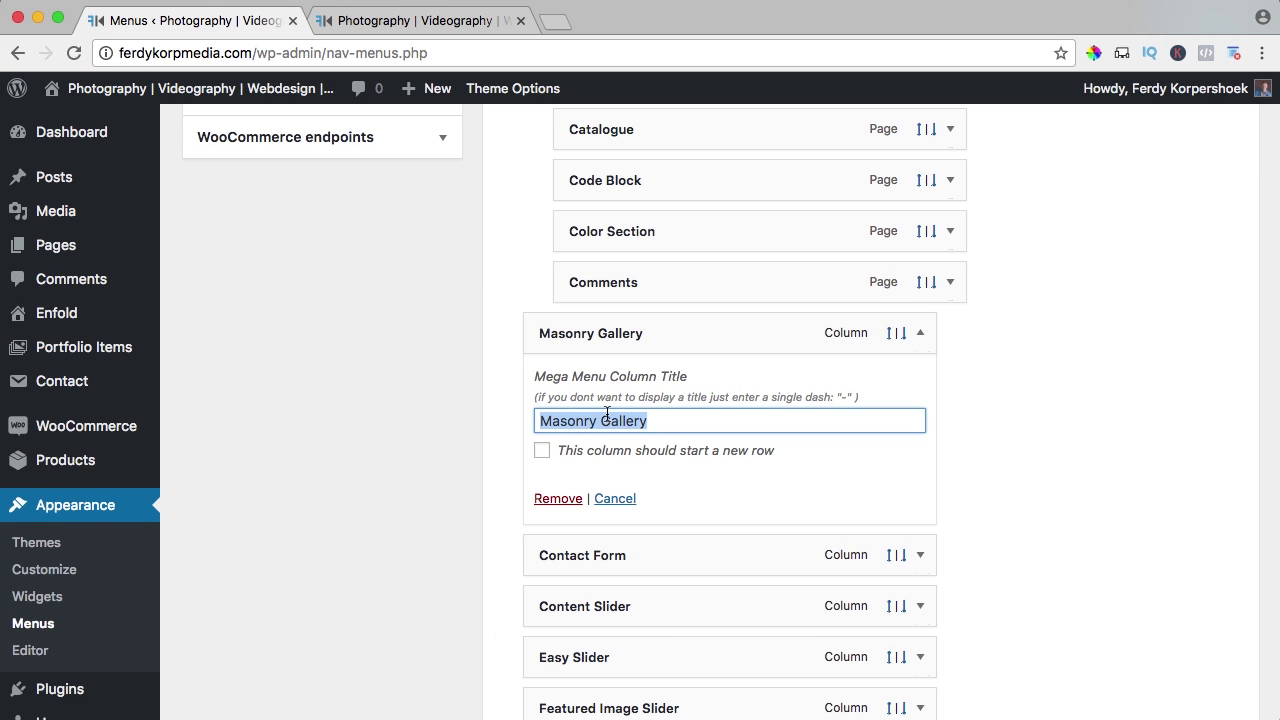
pyautogui.click(920, 333)
pyautogui.moveTo(568, 388); pyautogui.dragTo(626, 432)
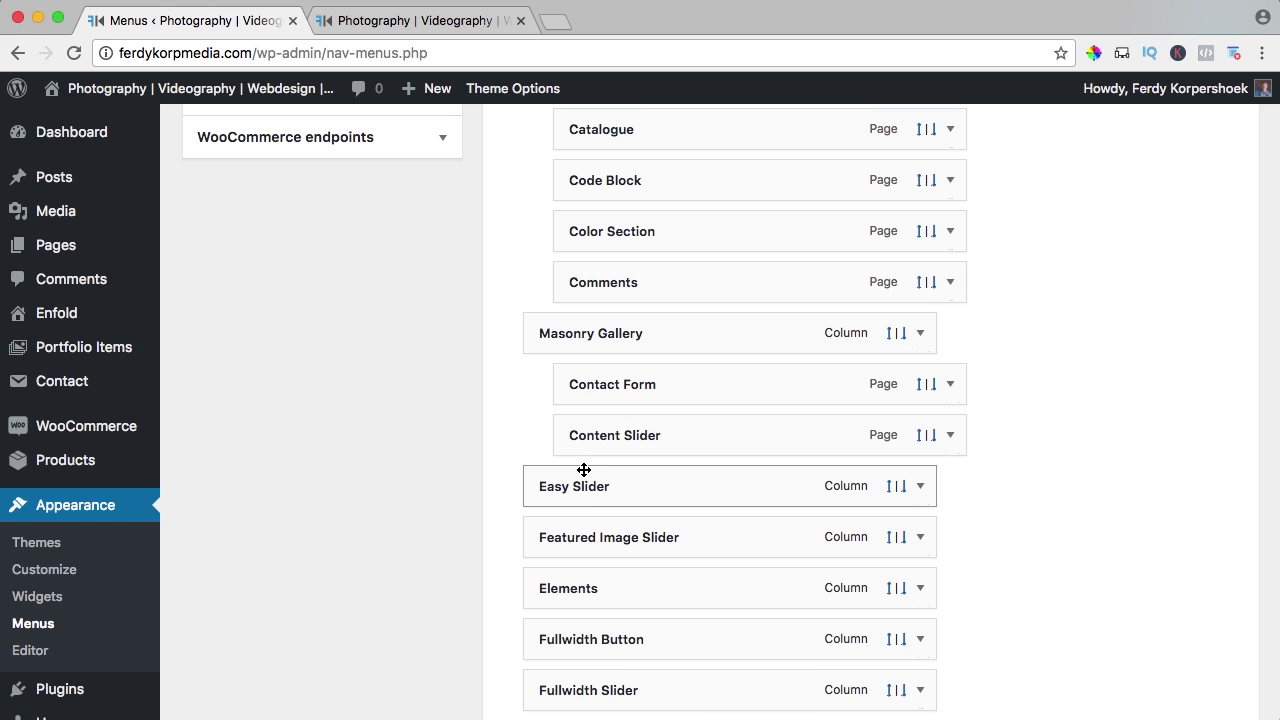
pyautogui.moveTo(583, 471); pyautogui.dragTo(606, 490)
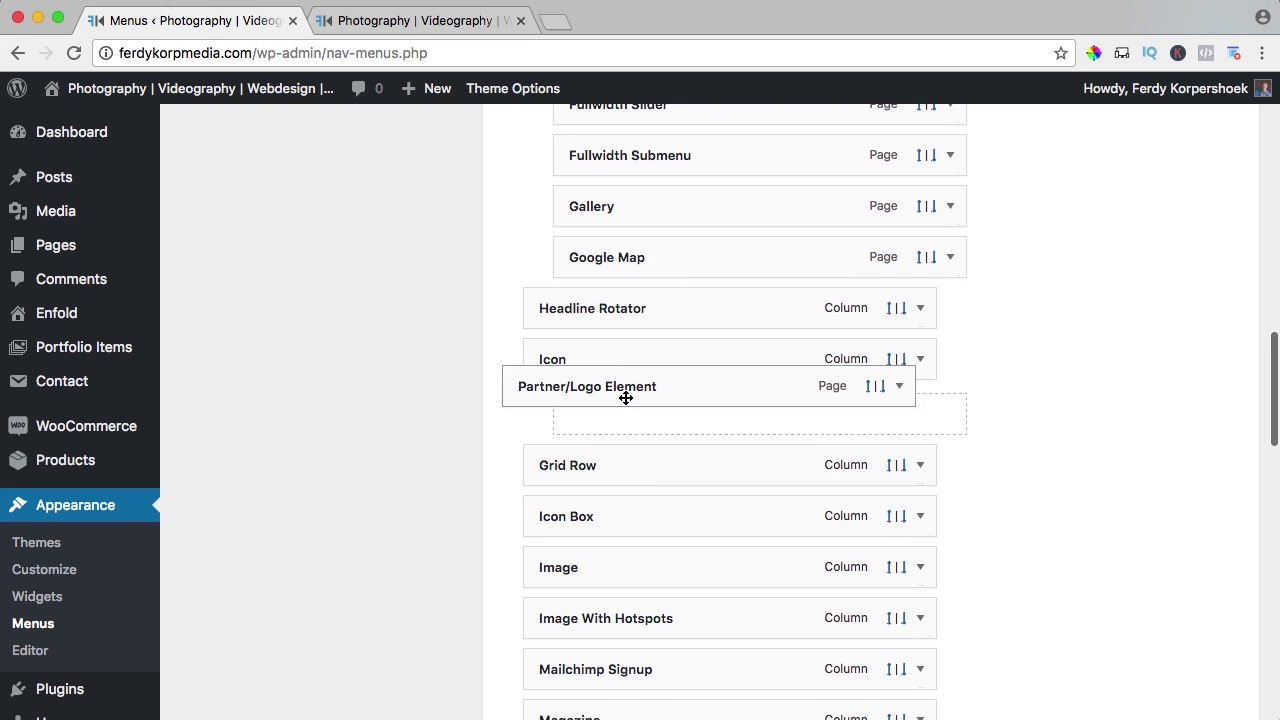
pyautogui.moveTo(626, 394); pyautogui.dragTo(574, 351)
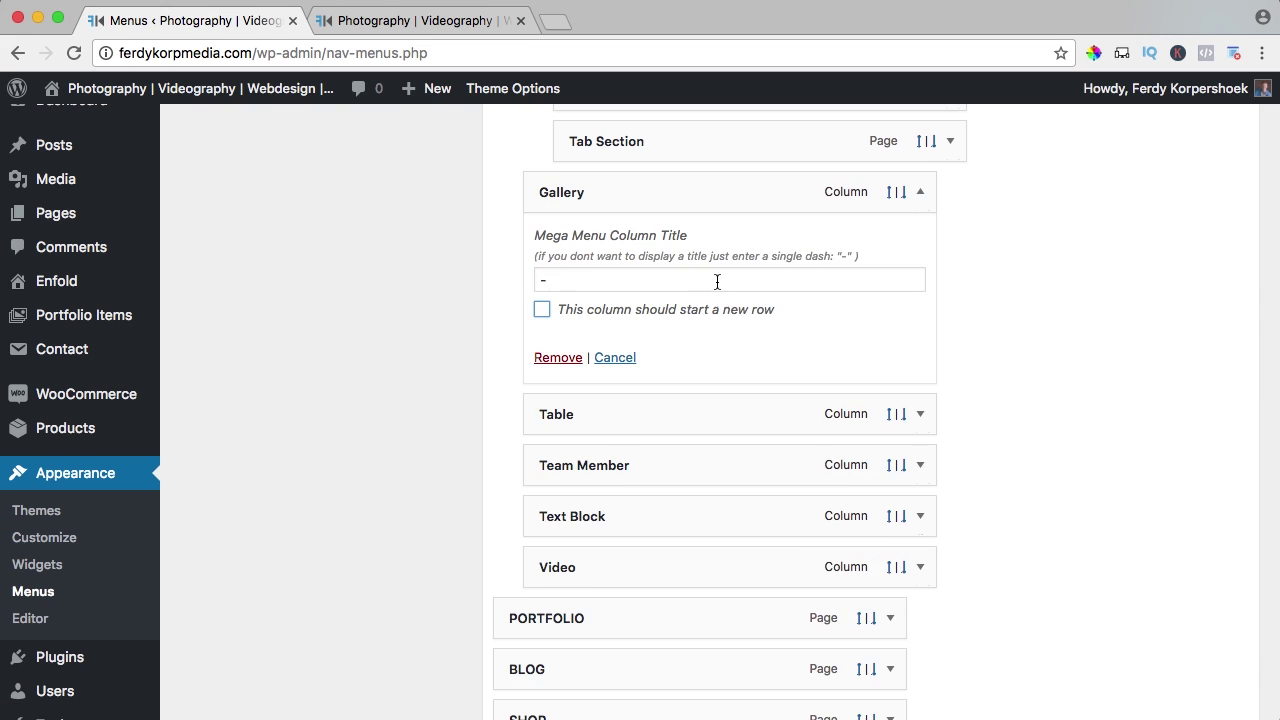
pyautogui.scroll(2, 1051, 302)
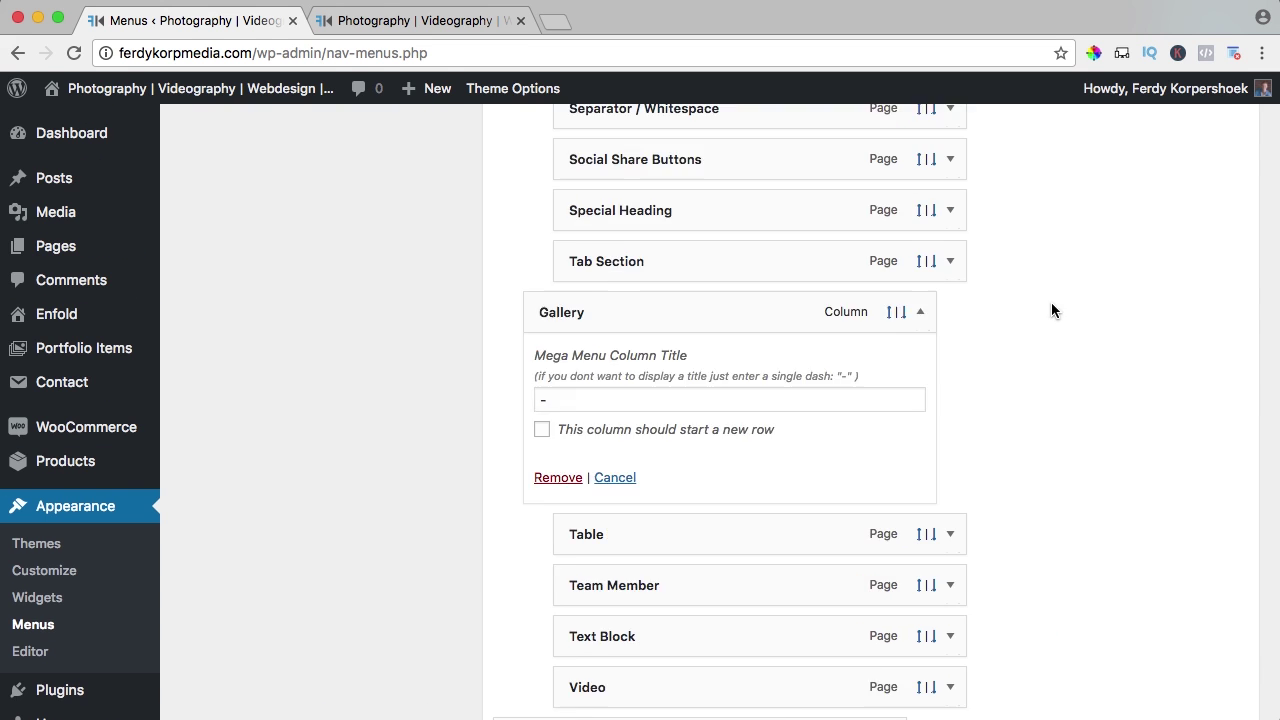
pyautogui.click(1205, 373)
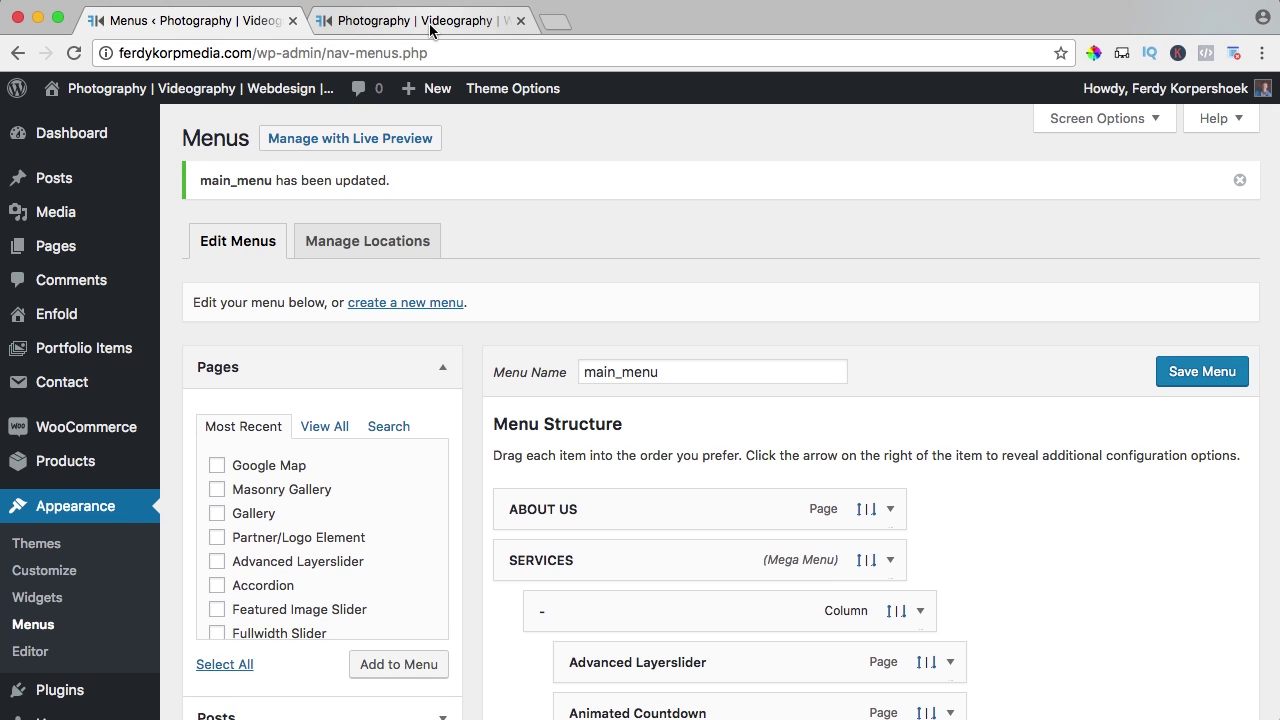
# Step: On the live site, view the Services mega menu's five columns starting Advanced Layerslider, Contact Form, Headline Rotator, Notification, Table
pyautogui.click(430, 22)
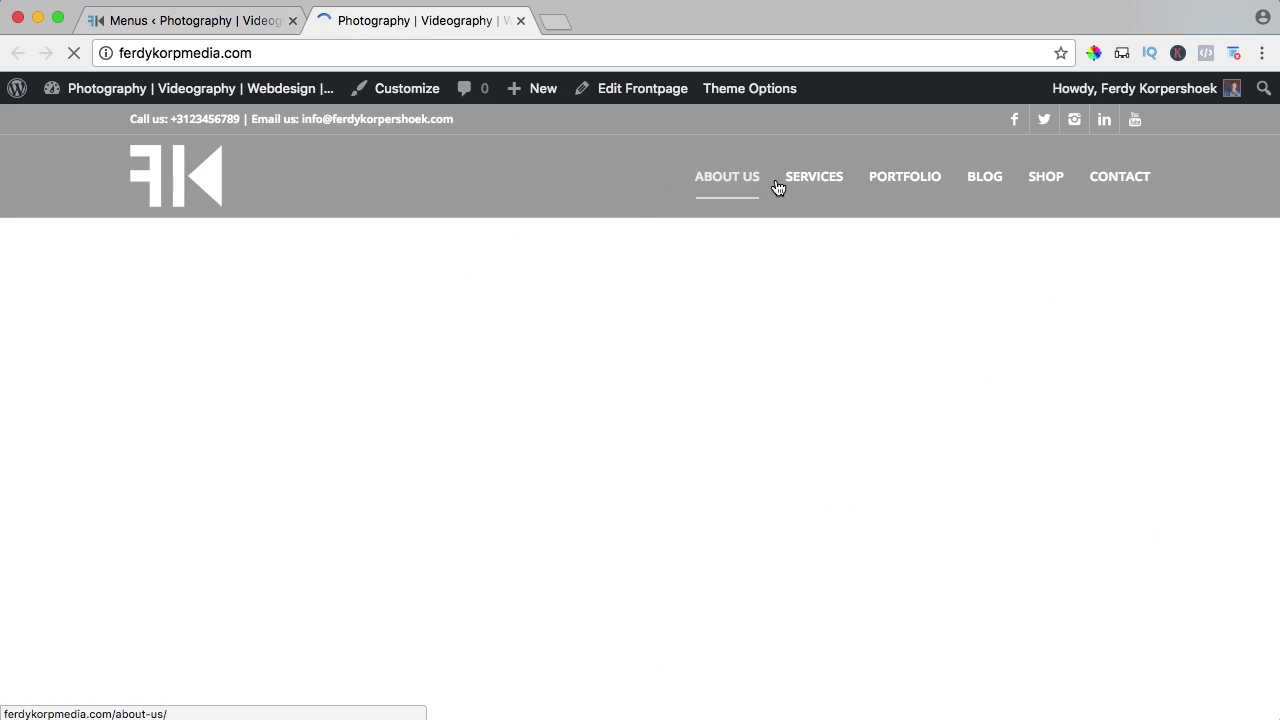
pyautogui.moveTo(814, 182)
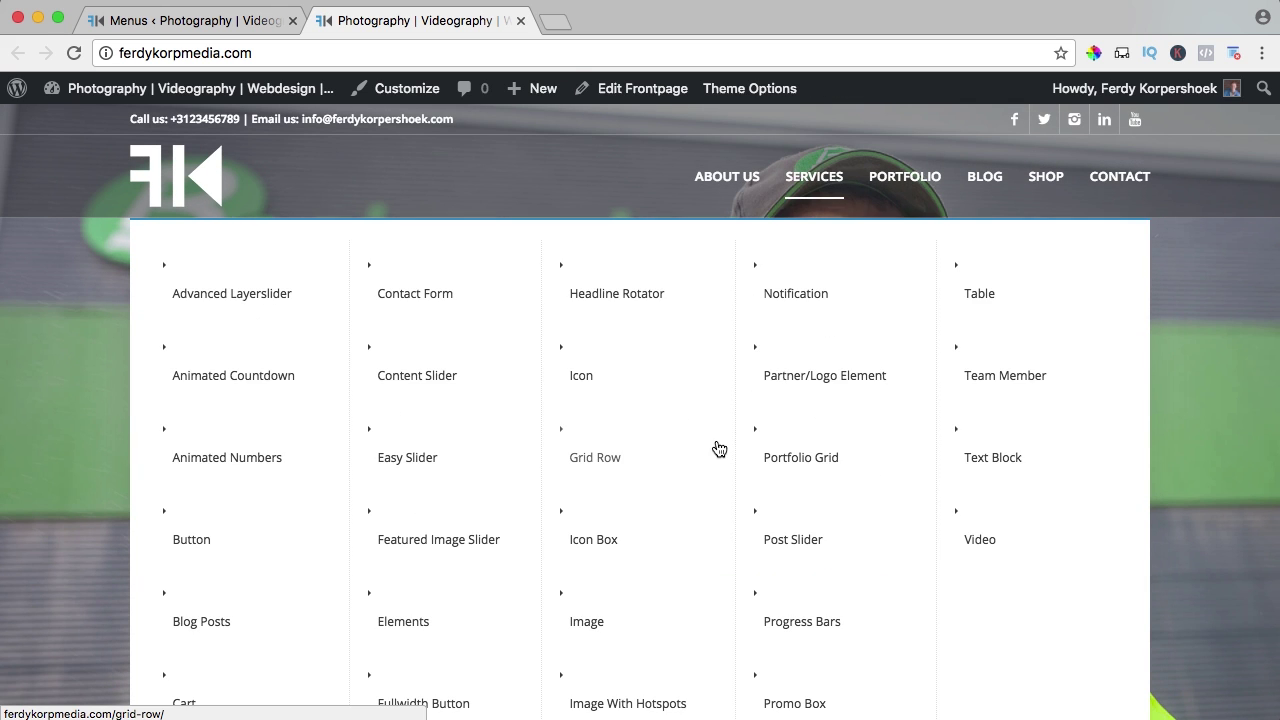
pyautogui.scroll(-1, 725, 420)
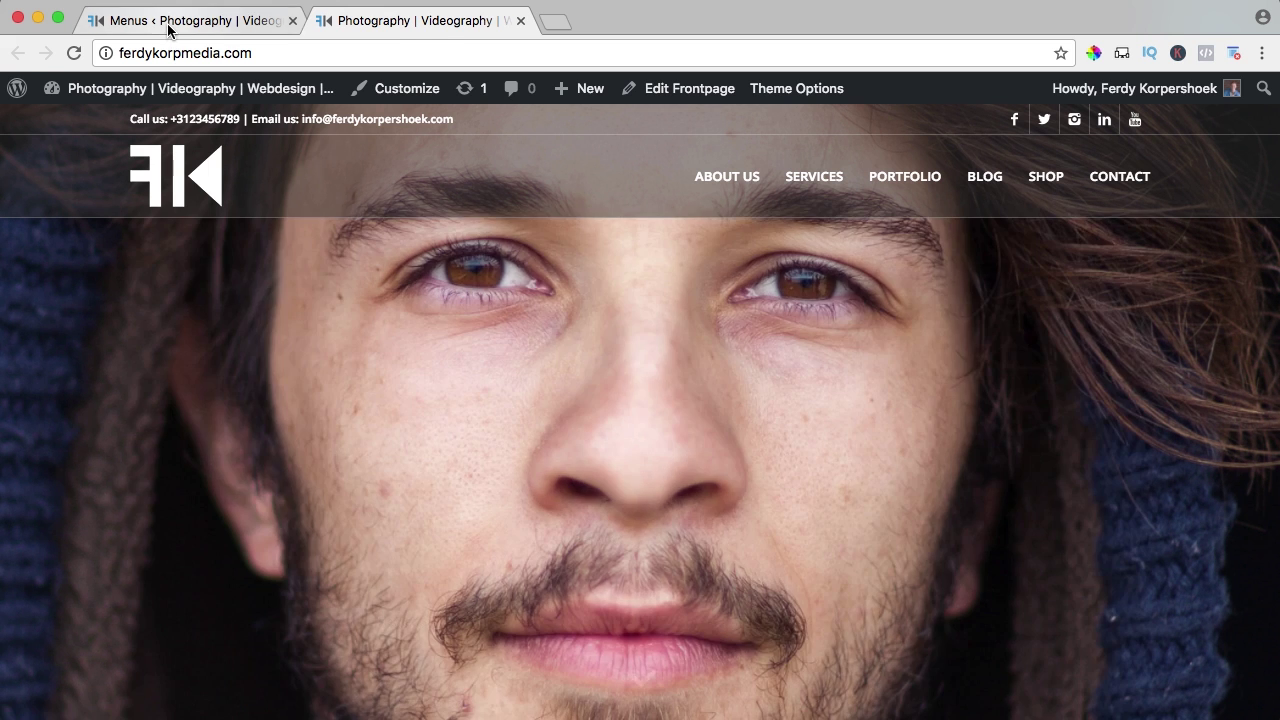
# Step: Set the Enfold Header Size to slim and save all theme options
pyautogui.click(168, 22)
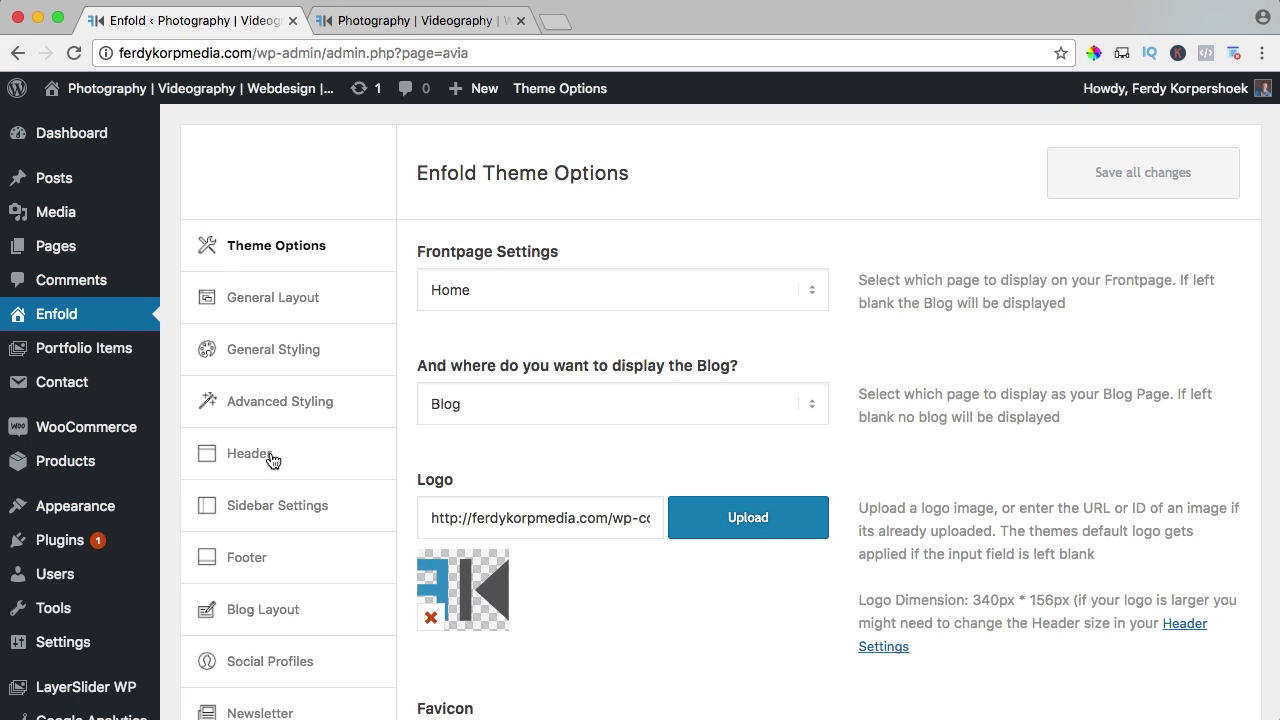
pyautogui.click(268, 455)
pyautogui.scroll(-5, 950, 331)
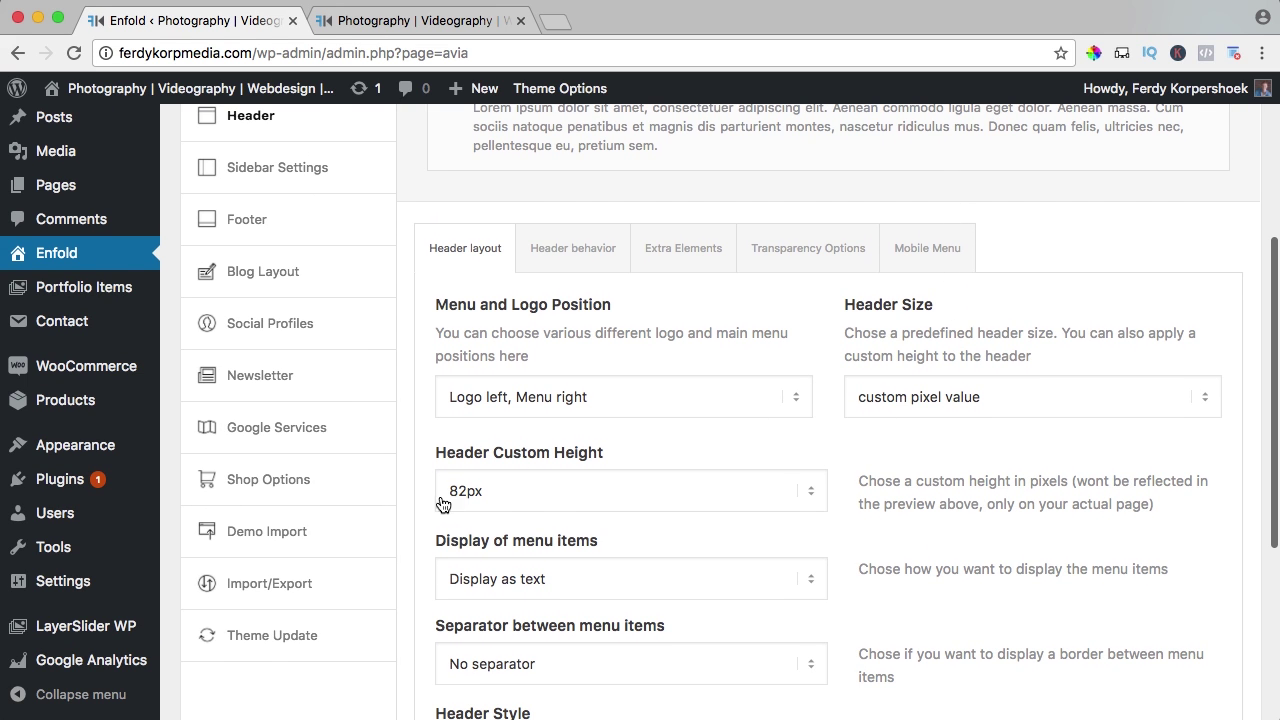
pyautogui.click(962, 392)
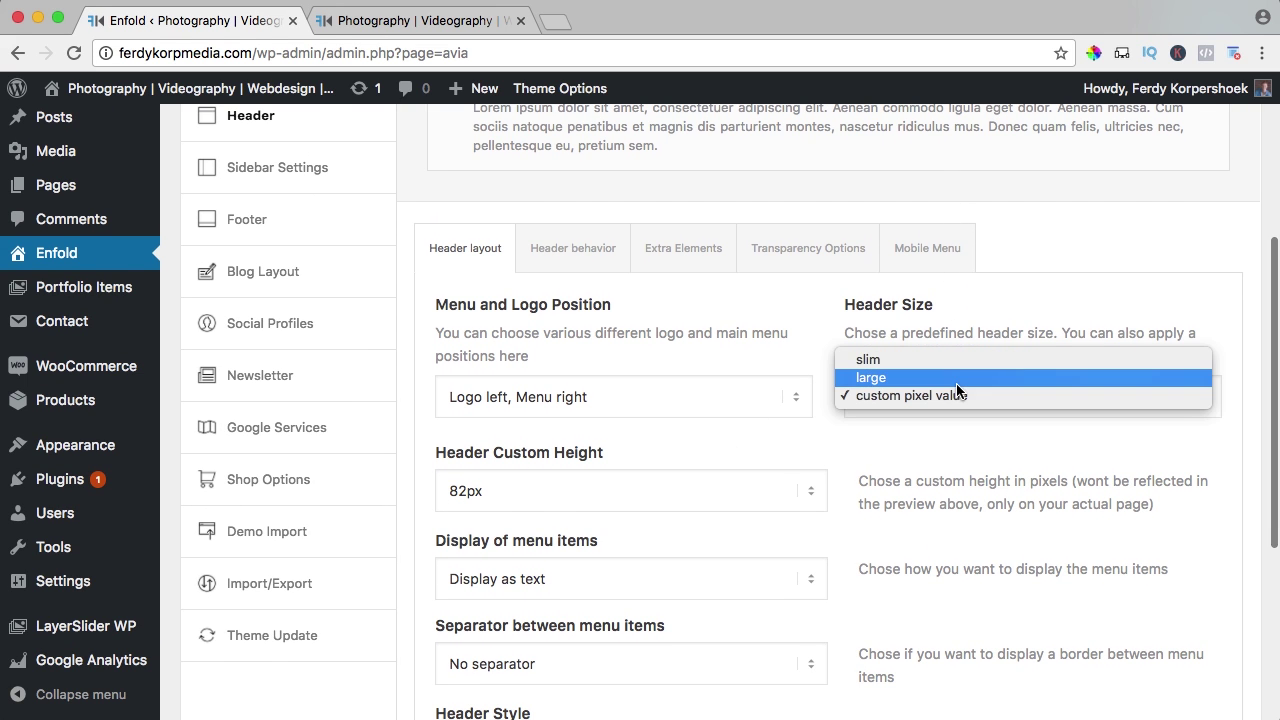
pyautogui.click(870, 361)
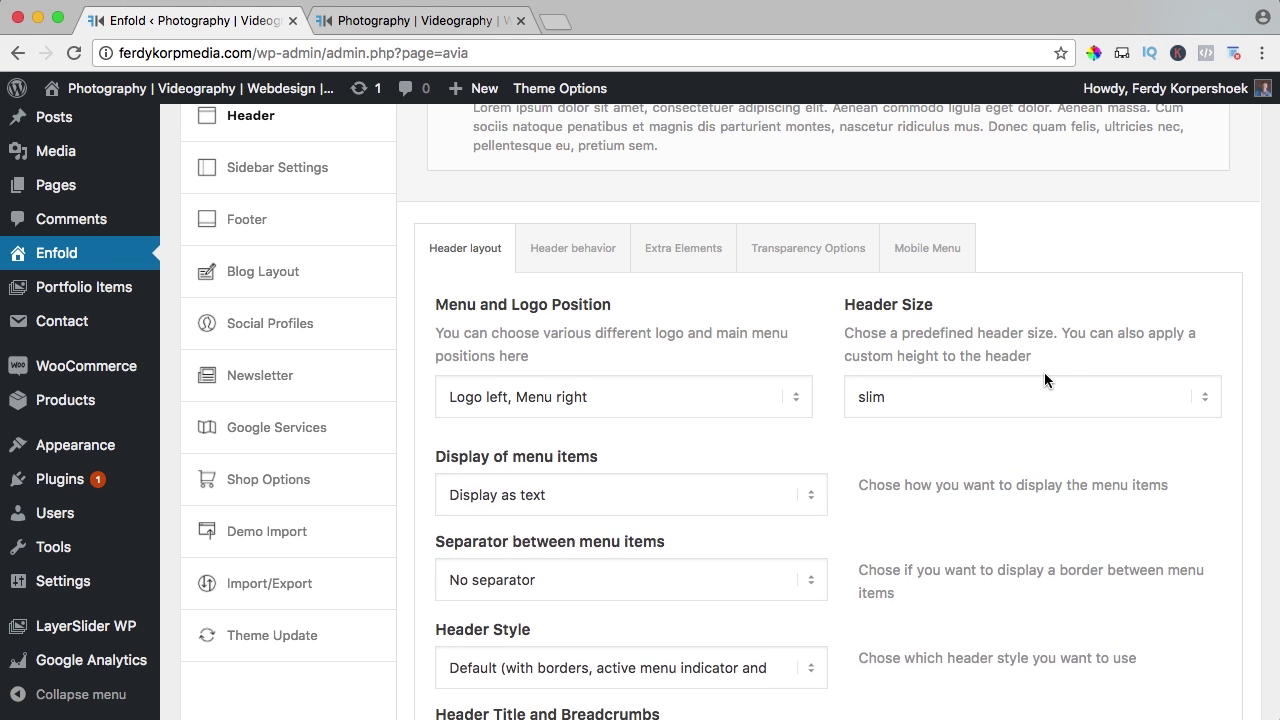
pyautogui.scroll(5, 1060, 364)
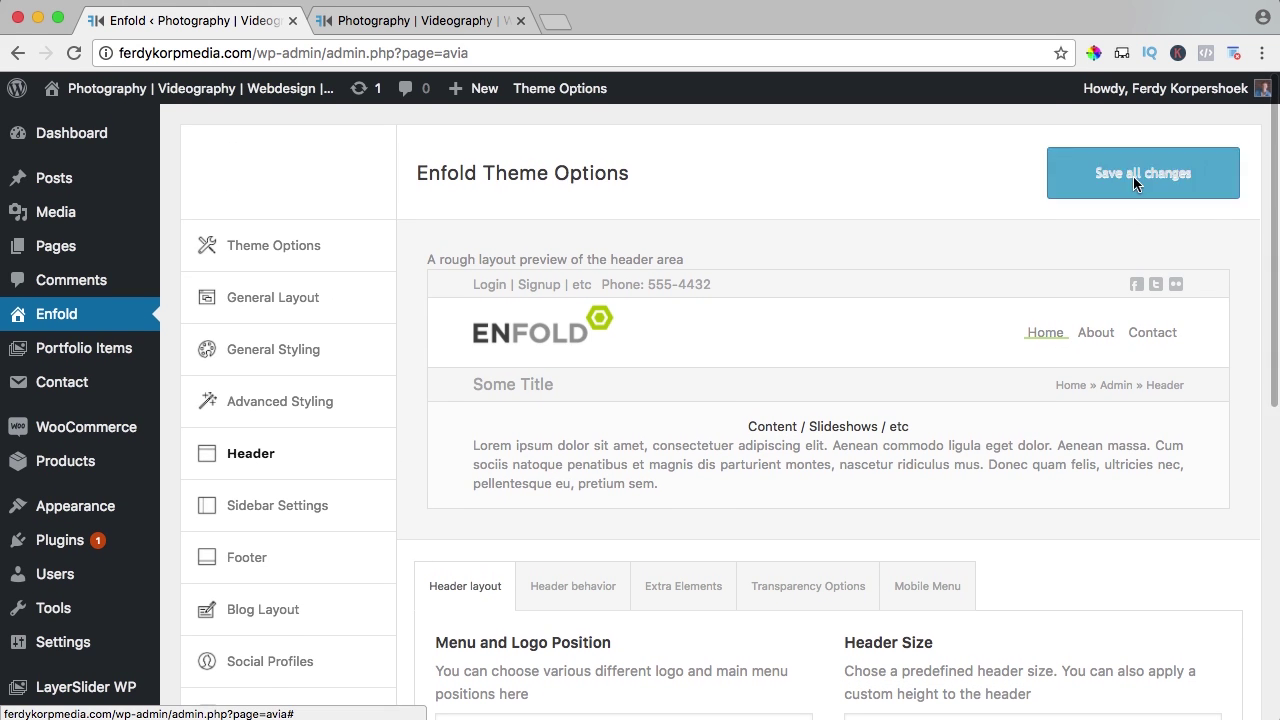
pyautogui.click(1133, 176)
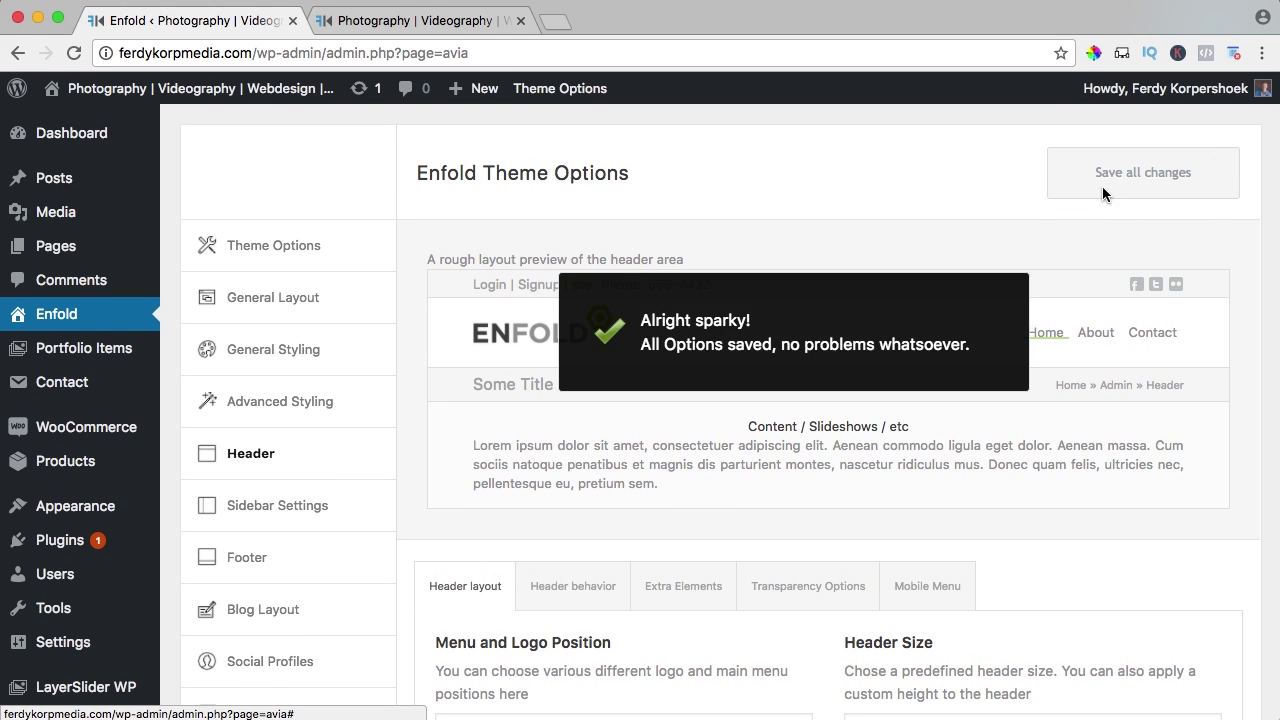
pyautogui.click(420, 20)
# Step: Reload the live site and check the Services mega menu drops beneath the slim header
pyautogui.press('super+r')
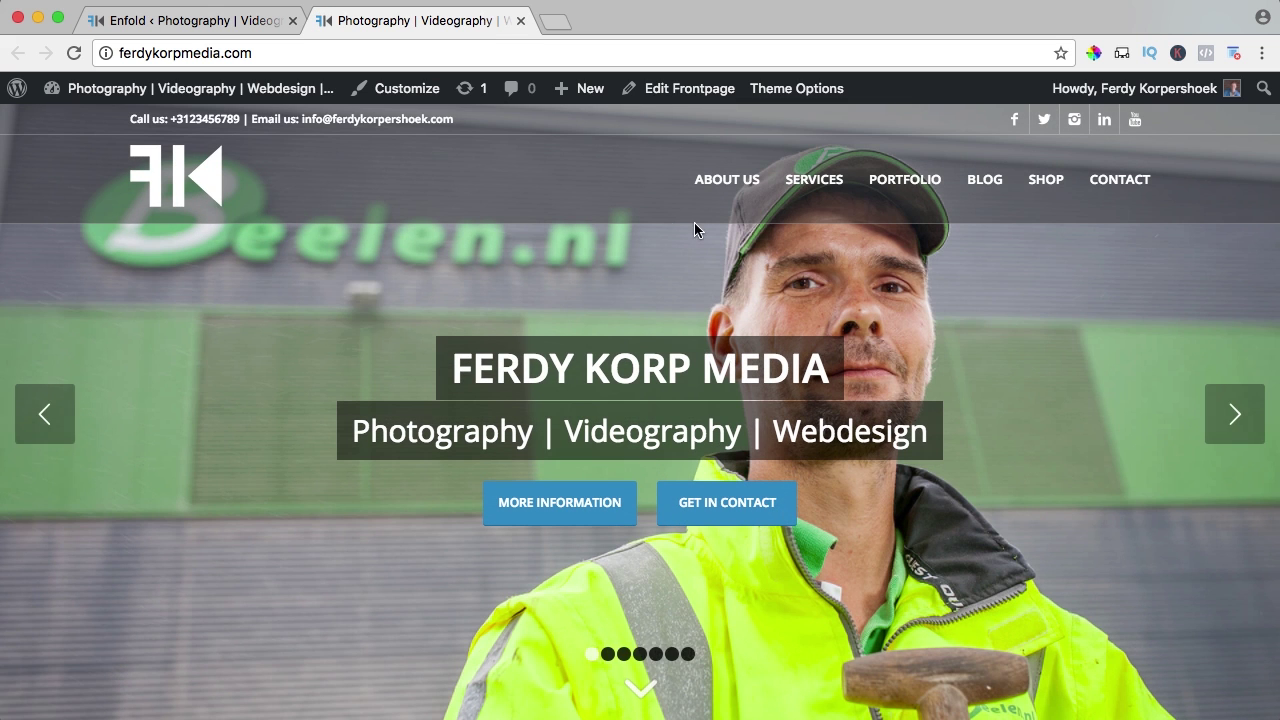
pyautogui.moveTo(820, 190)
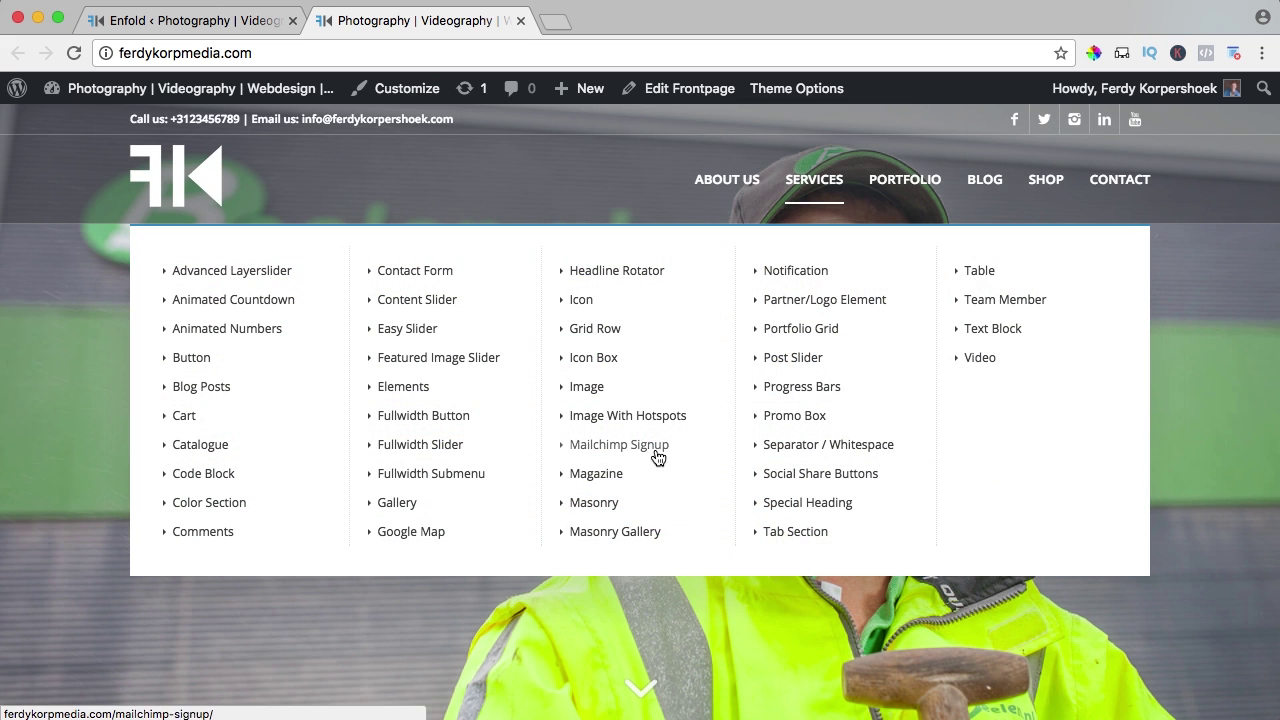